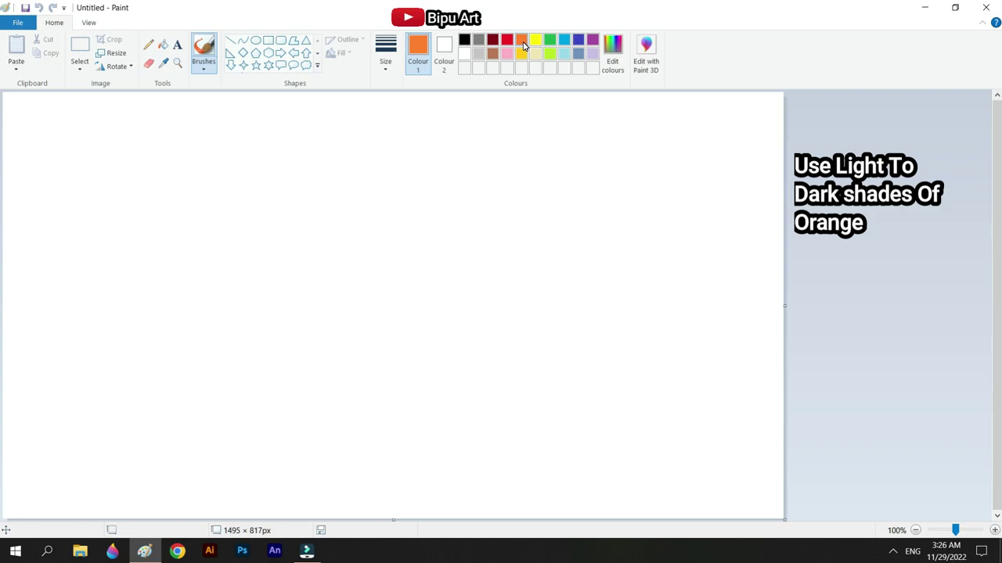
# Mix a very light peach shade of orange and paint a large round patch near the canvas centre with an enlarged crayon brush.
pyautogui.click(613, 55)
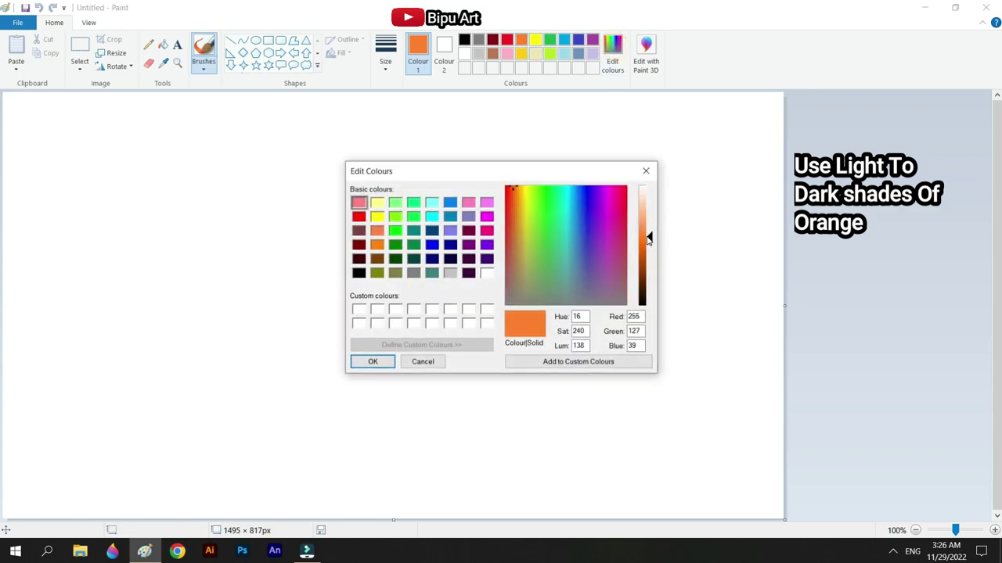
pyautogui.moveTo(648, 236); pyautogui.dragTo(649, 196)
pyautogui.click(376, 363)
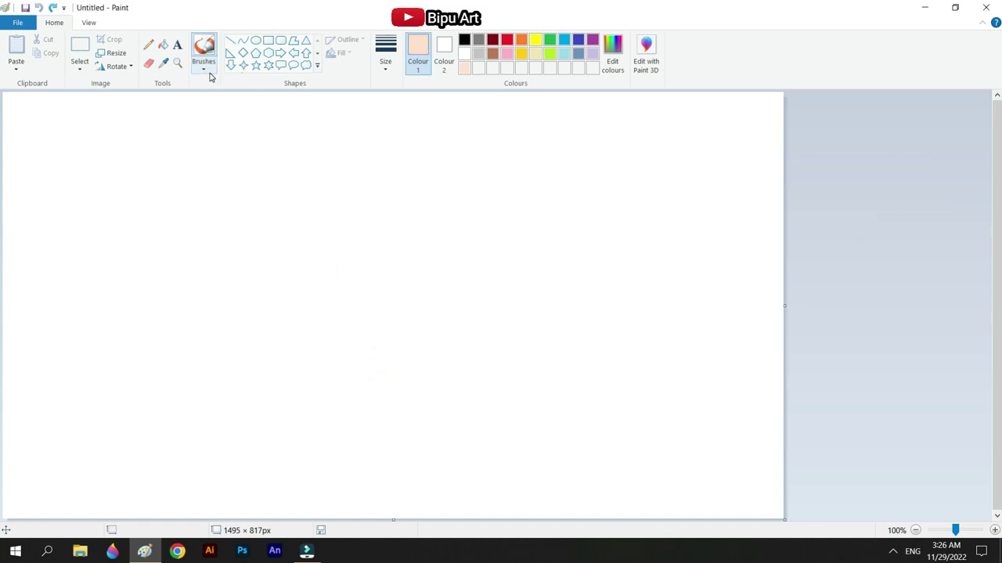
pyautogui.click(204, 69)
pyautogui.click(247, 119)
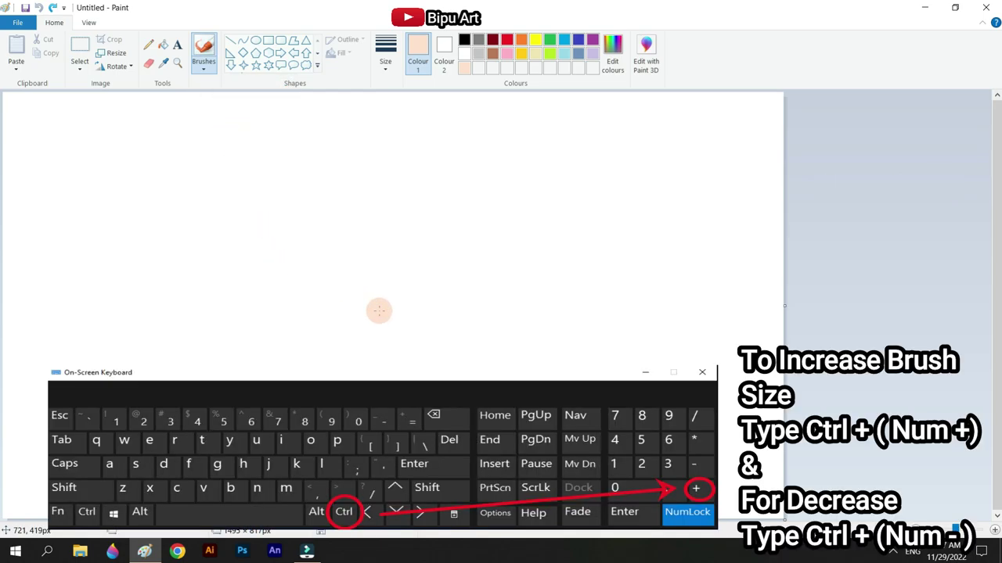
pyautogui.moveTo(369, 321)
pyautogui.mouseDown()
pyautogui.moveTo(334, 305)
pyautogui.moveTo(352, 287)
pyautogui.moveTo(352, 299)
pyautogui.moveTo(396, 289)
pyautogui.moveTo(415, 313)
pyautogui.moveTo(349, 268)
pyautogui.moveTo(403, 316)
pyautogui.moveTo(367, 268)
pyautogui.moveTo(449, 304)
pyautogui.moveTo(365, 386)
pyautogui.moveTo(429, 352)
pyautogui.moveTo(356, 259)
pyautogui.moveTo(356, 325)
pyautogui.moveTo(430, 298)
pyautogui.moveTo(342, 267)
pyautogui.moveTo(427, 303)
pyautogui.moveTo(407, 230)
pyautogui.moveTo(434, 282)
pyautogui.moveTo(483, 320)
pyautogui.moveTo(347, 267)
pyautogui.mouseUp()
pyautogui.moveTo(461, 287); pyautogui.dragTo(470, 375)
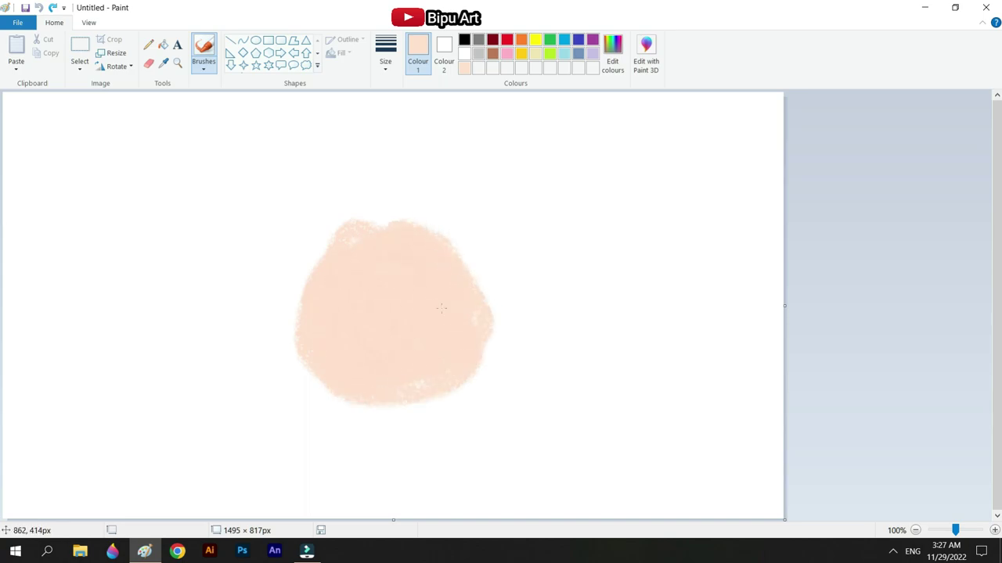
# Mix a slightly darker peach shade and paint a thick ring around the light central patch.
pyautogui.click(613, 59)
pyautogui.click(378, 365)
pyautogui.moveTo(291, 324)
pyautogui.mouseDown()
pyautogui.moveTo(320, 389)
pyautogui.moveTo(295, 332)
pyautogui.moveTo(335, 234)
pyautogui.moveTo(309, 272)
pyautogui.moveTo(449, 222)
pyautogui.moveTo(491, 362)
pyautogui.moveTo(325, 389)
pyautogui.moveTo(350, 227)
pyautogui.moveTo(515, 294)
pyautogui.moveTo(486, 294)
pyautogui.moveTo(496, 379)
pyautogui.moveTo(481, 267)
pyautogui.moveTo(363, 220)
pyautogui.moveTo(289, 378)
pyautogui.moveTo(493, 380)
pyautogui.moveTo(438, 208)
pyautogui.moveTo(265, 320)
pyautogui.moveTo(389, 447)
pyautogui.moveTo(341, 431)
pyautogui.moveTo(256, 334)
pyautogui.moveTo(351, 197)
pyautogui.moveTo(544, 282)
pyautogui.moveTo(503, 386)
pyautogui.moveTo(519, 301)
pyautogui.moveTo(363, 426)
pyautogui.mouseUp()
pyautogui.moveTo(382, 213)
pyautogui.mouseDown()
pyautogui.moveTo(516, 287)
pyautogui.moveTo(531, 271)
pyautogui.moveTo(468, 398)
pyautogui.moveTo(396, 432)
pyautogui.mouseUp()
# Mix a full orange and paint a thick ring around the peach ring.
pyautogui.click(613, 51)
pyautogui.moveTo(650, 214); pyautogui.dragTo(649, 235)
pyautogui.click(373, 362)
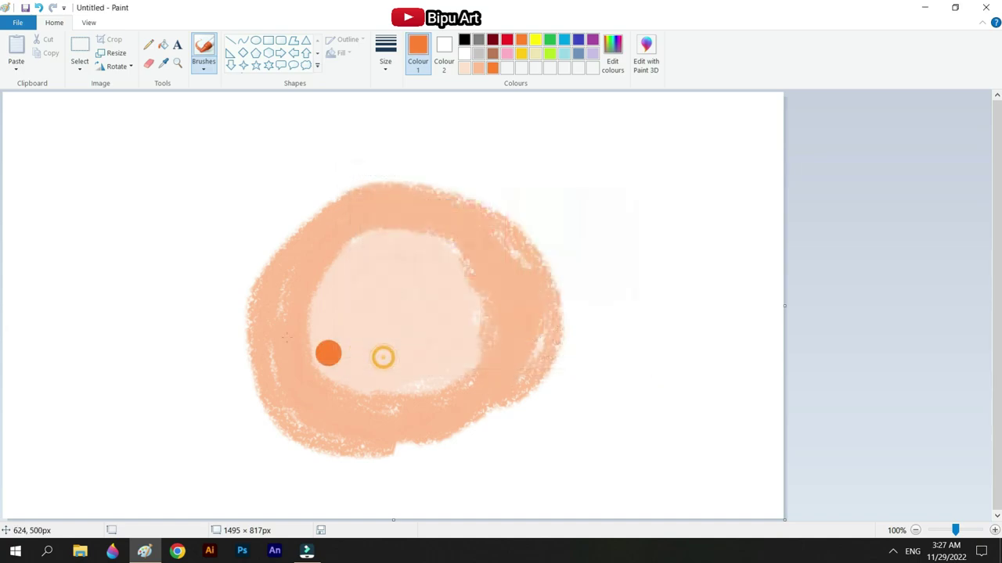
pyautogui.moveTo(297, 206); pyautogui.dragTo(253, 262)
pyautogui.moveTo(366, 158)
pyautogui.mouseDown()
pyautogui.moveTo(264, 425)
pyautogui.moveTo(442, 467)
pyautogui.mouseUp()
pyautogui.moveTo(253, 266)
pyautogui.mouseDown()
pyautogui.moveTo(472, 183)
pyautogui.moveTo(558, 365)
pyautogui.moveTo(375, 458)
pyautogui.moveTo(218, 406)
pyautogui.moveTo(415, 497)
pyautogui.mouseUp()
pyautogui.moveTo(376, 153)
pyautogui.mouseDown()
pyautogui.moveTo(551, 231)
pyautogui.moveTo(532, 450)
pyautogui.moveTo(344, 500)
pyautogui.mouseUp()
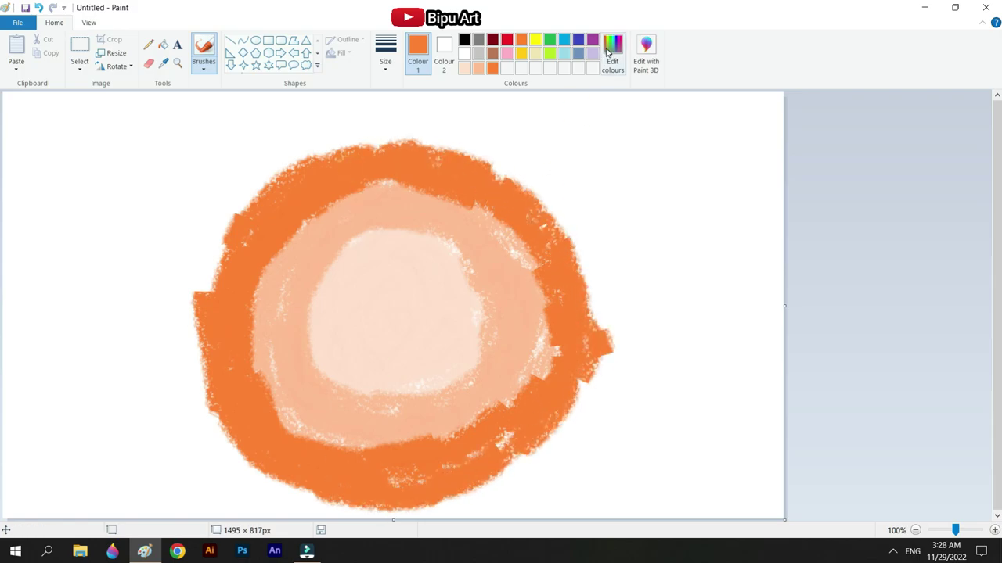
# Mix a dark orange (red 193, green 78, blue 0) and paint a wide ring around the orange one.
pyautogui.click(610, 52)
pyautogui.click(643, 261)
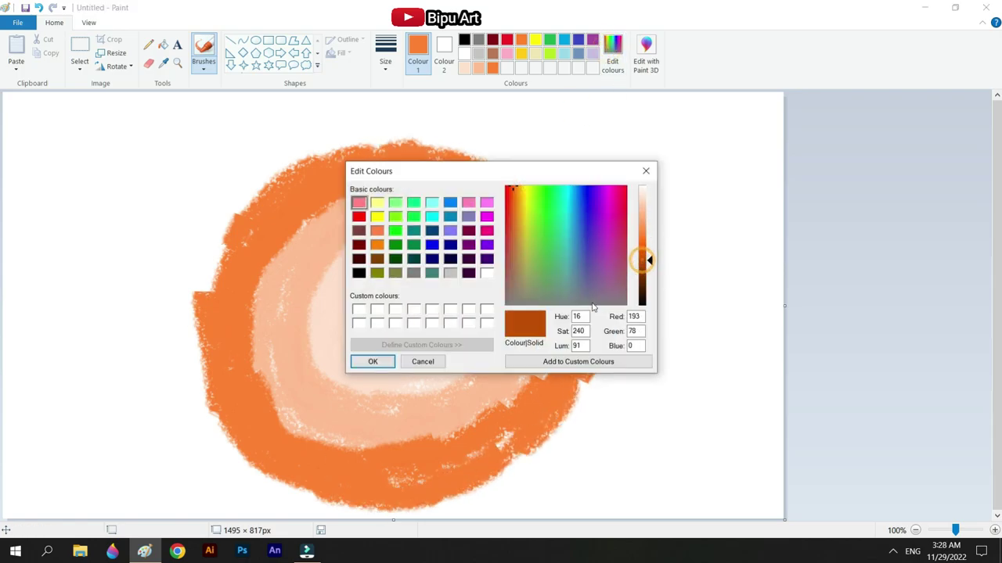
pyautogui.click(372, 363)
pyautogui.moveTo(235, 219)
pyautogui.mouseDown()
pyautogui.moveTo(415, 116)
pyautogui.moveTo(220, 426)
pyautogui.moveTo(192, 286)
pyautogui.moveTo(535, 173)
pyautogui.moveTo(565, 292)
pyautogui.moveTo(413, 515)
pyautogui.moveTo(197, 396)
pyautogui.moveTo(525, 102)
pyautogui.moveTo(161, 384)
pyautogui.moveTo(293, 518)
pyautogui.mouseUp()
pyautogui.moveTo(169, 328)
pyautogui.mouseDown()
pyautogui.moveTo(163, 234)
pyautogui.moveTo(563, 161)
pyautogui.moveTo(626, 376)
pyautogui.moveTo(576, 169)
pyautogui.moveTo(367, 102)
pyautogui.moveTo(156, 172)
pyautogui.moveTo(149, 250)
pyautogui.mouseUp()
# Mix a brown (red 119, green 48, blue 0) and paint wide bands around the dark orange ring on both sides.
pyautogui.click(612, 57)
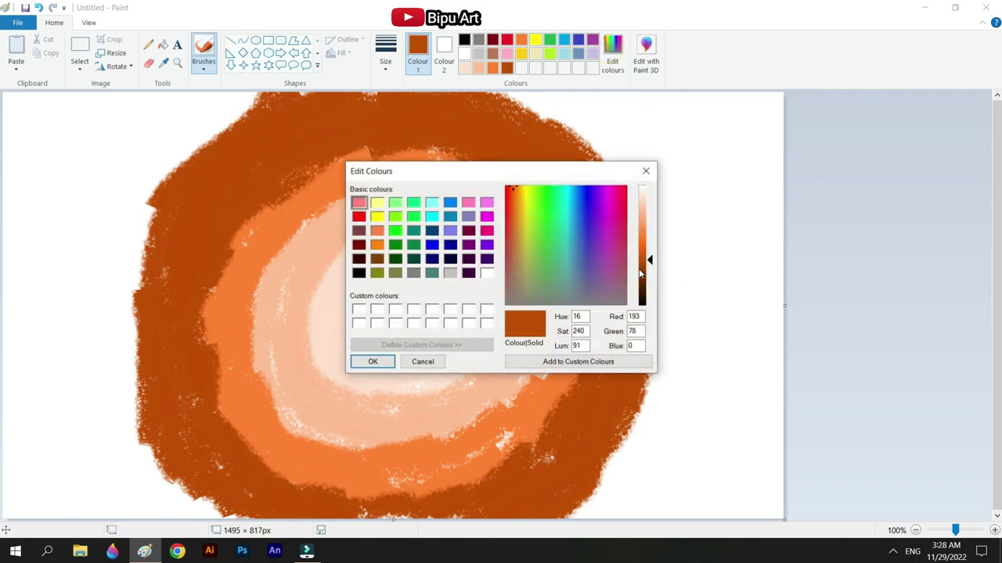
pyautogui.click(641, 279)
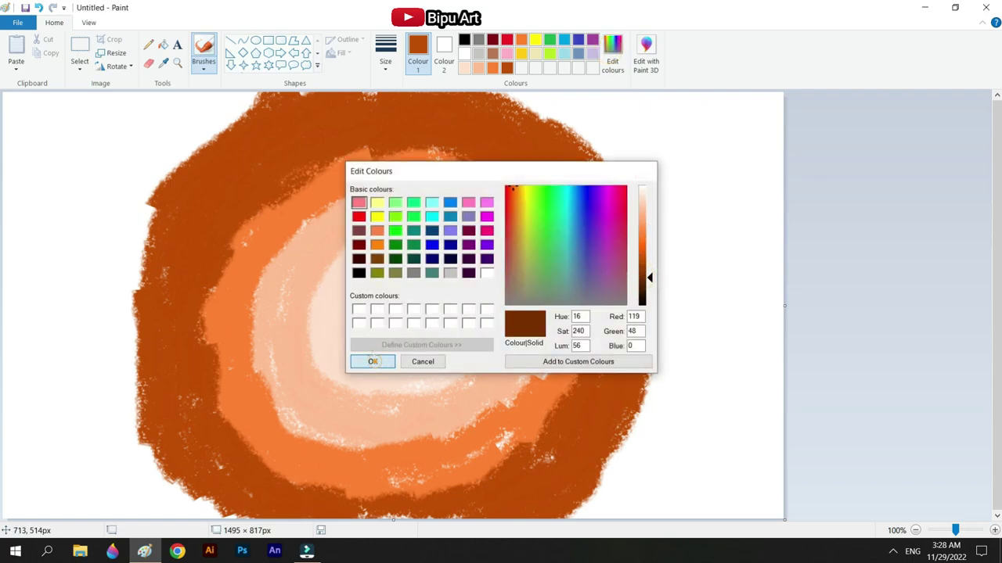
pyautogui.click(373, 361)
pyautogui.moveTo(235, 110)
pyautogui.mouseDown()
pyautogui.moveTo(137, 195)
pyautogui.moveTo(195, 508)
pyautogui.moveTo(234, 98)
pyautogui.moveTo(149, 485)
pyautogui.moveTo(172, 516)
pyautogui.mouseUp()
pyautogui.moveTo(548, 98)
pyautogui.mouseDown()
pyautogui.moveTo(662, 204)
pyautogui.moveTo(665, 493)
pyautogui.moveTo(547, 516)
pyautogui.mouseUp()
pyautogui.moveTo(611, 125); pyautogui.dragTo(628, 177)
pyautogui.moveTo(594, 102); pyautogui.dragTo(708, 247)
pyautogui.moveTo(689, 203)
pyautogui.mouseDown()
pyautogui.moveTo(681, 364)
pyautogui.moveTo(658, 509)
pyautogui.mouseUp()
pyautogui.moveTo(184, 102)
pyautogui.mouseDown()
pyautogui.moveTo(101, 183)
pyautogui.moveTo(50, 301)
pyautogui.mouseUp()
pyautogui.moveTo(74, 227); pyautogui.dragTo(145, 513)
pyautogui.moveTo(152, 101); pyautogui.dragTo(94, 227)
pyautogui.moveTo(602, 116)
pyautogui.mouseDown()
pyautogui.moveTo(639, 169)
pyautogui.moveTo(704, 192)
pyautogui.mouseUp()
# Mix a very dark brown and fill the remaining white areas at the canvas corners and sides with it.
pyautogui.click(612, 55)
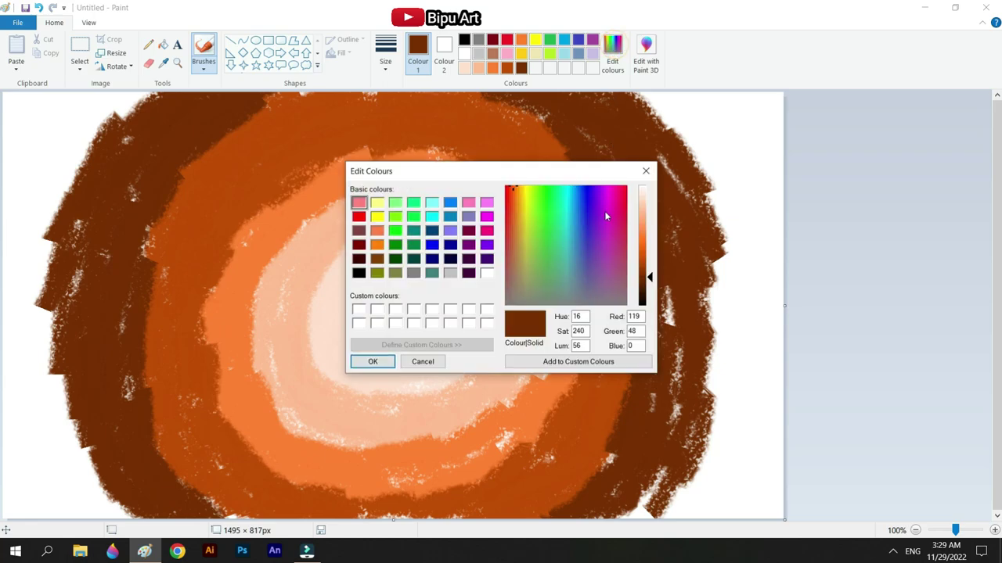
pyautogui.click(641, 294)
pyautogui.click(372, 362)
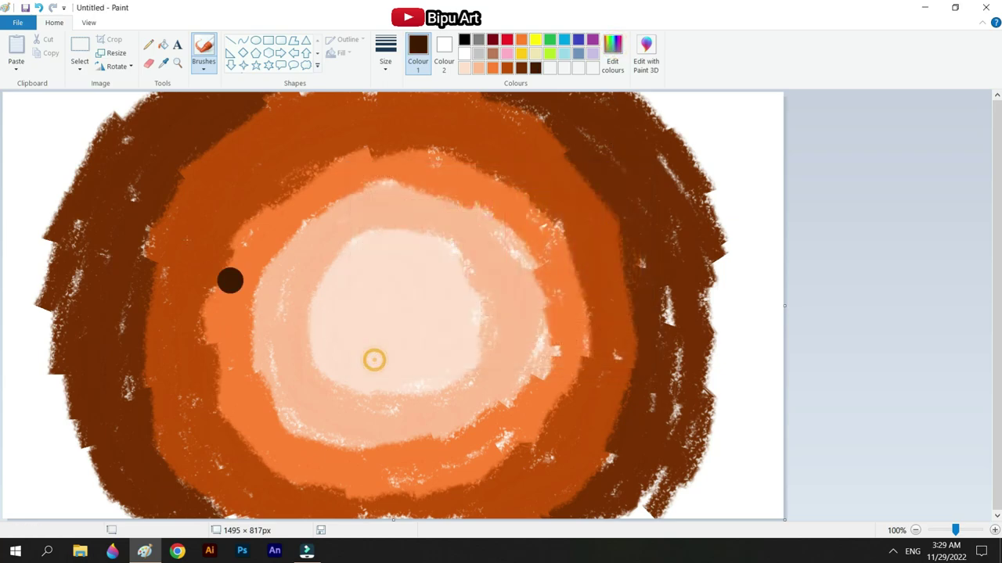
pyautogui.moveTo(117, 95)
pyautogui.mouseDown()
pyautogui.moveTo(39, 117)
pyautogui.moveTo(12, 102)
pyautogui.mouseUp()
pyautogui.click(163, 45)
pyautogui.click(55, 171)
pyautogui.click(736, 202)
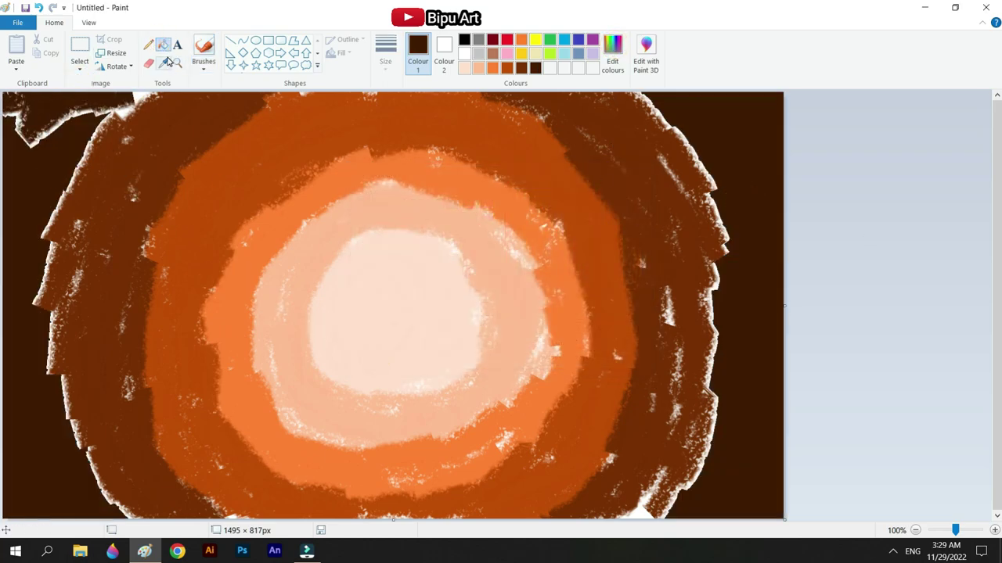
# Cover the white gaps along the outer edge of the brown bands with very dark brown crayon strokes.
pyautogui.click(204, 47)
pyautogui.moveTo(140, 100)
pyautogui.mouseDown()
pyautogui.moveTo(93, 137)
pyautogui.moveTo(38, 379)
pyautogui.moveTo(107, 454)
pyautogui.moveTo(128, 135)
pyautogui.mouseUp()
pyautogui.moveTo(656, 113)
pyautogui.mouseDown()
pyautogui.moveTo(733, 236)
pyautogui.moveTo(646, 522)
pyautogui.moveTo(729, 406)
pyautogui.moveTo(696, 131)
pyautogui.mouseUp()
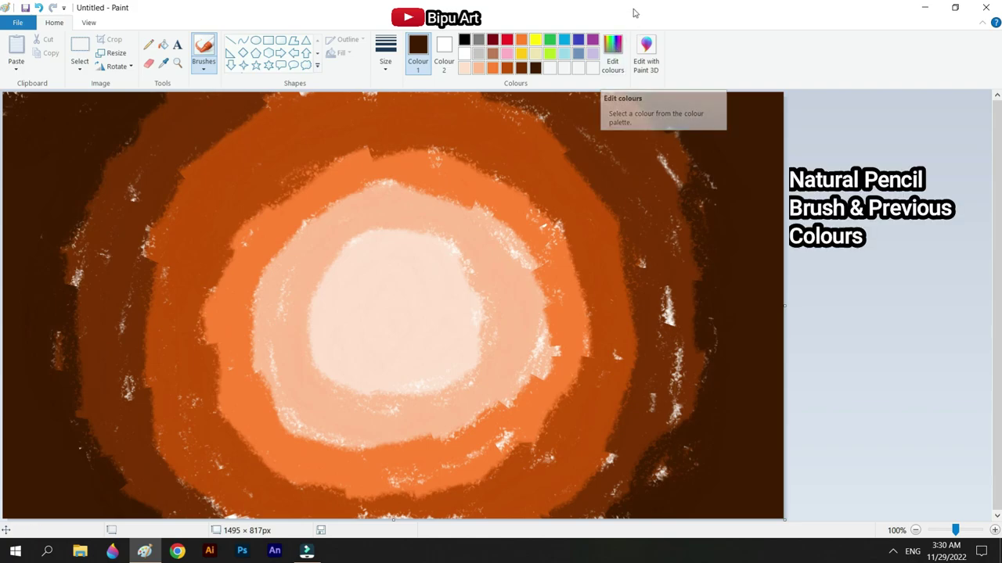
# Using the Natural pencil brush, soften the central patch with light peach and its surrounding ring with the darker peach.
pyautogui.click(203, 66)
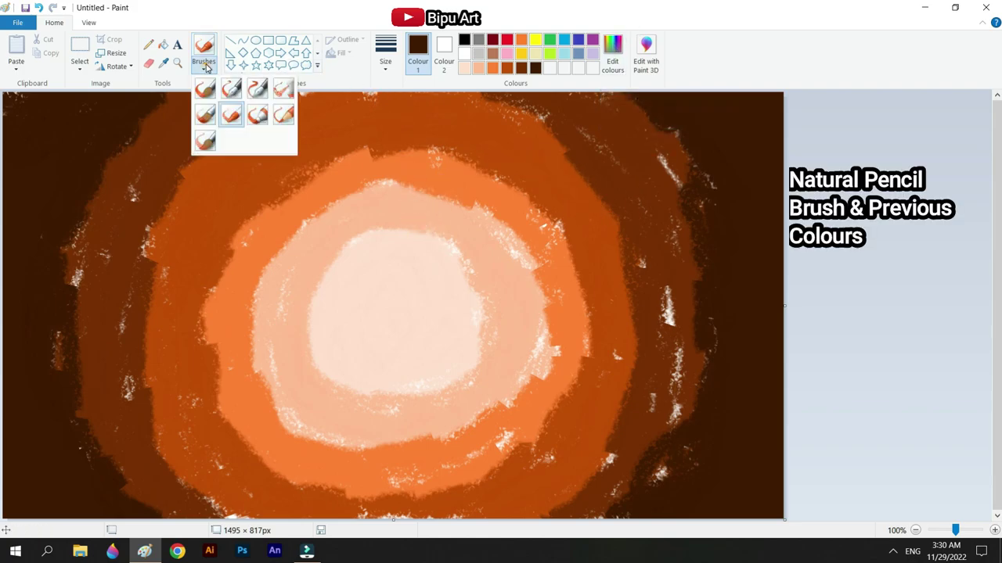
pyautogui.click(287, 119)
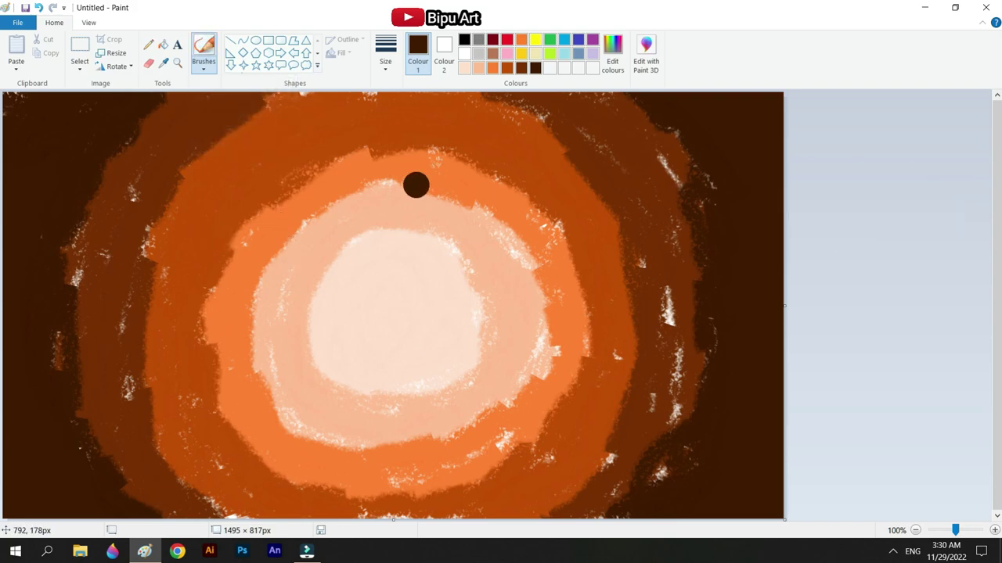
pyautogui.click(467, 68)
pyautogui.moveTo(304, 291)
pyautogui.mouseDown()
pyautogui.moveTo(427, 242)
pyautogui.moveTo(467, 318)
pyautogui.moveTo(440, 393)
pyautogui.moveTo(322, 359)
pyautogui.moveTo(319, 270)
pyautogui.moveTo(485, 307)
pyautogui.moveTo(349, 409)
pyautogui.mouseUp()
pyautogui.click(478, 68)
pyautogui.moveTo(278, 237)
pyautogui.mouseDown()
pyautogui.moveTo(262, 396)
pyautogui.moveTo(368, 454)
pyautogui.moveTo(485, 458)
pyautogui.mouseUp()
pyautogui.moveTo(356, 179)
pyautogui.mouseDown()
pyautogui.moveTo(423, 184)
pyautogui.moveTo(556, 309)
pyautogui.moveTo(379, 456)
pyautogui.moveTo(464, 463)
pyautogui.mouseUp()
# Paint over the outer ring borders with natural pencil strokes in orange, dark orange and brown to blend them.
pyautogui.click(493, 69)
pyautogui.moveTo(214, 266)
pyautogui.mouseDown()
pyautogui.moveTo(290, 147)
pyautogui.moveTo(301, 501)
pyautogui.moveTo(537, 439)
pyautogui.mouseUp()
pyautogui.moveTo(490, 157)
pyautogui.mouseDown()
pyautogui.moveTo(582, 215)
pyautogui.moveTo(470, 451)
pyautogui.mouseUp()
pyautogui.click(507, 68)
pyautogui.moveTo(253, 110)
pyautogui.mouseDown()
pyautogui.moveTo(171, 166)
pyautogui.moveTo(155, 418)
pyautogui.moveTo(244, 112)
pyautogui.moveTo(654, 330)
pyautogui.moveTo(555, 515)
pyautogui.mouseUp()
pyautogui.click(522, 68)
pyautogui.moveTo(154, 105)
pyautogui.mouseDown()
pyautogui.moveTo(63, 319)
pyautogui.moveTo(97, 119)
pyautogui.moveTo(129, 108)
pyautogui.mouseUp()
pyautogui.moveTo(650, 106)
pyautogui.mouseDown()
pyautogui.moveTo(701, 388)
pyautogui.moveTo(646, 214)
pyautogui.mouseUp()
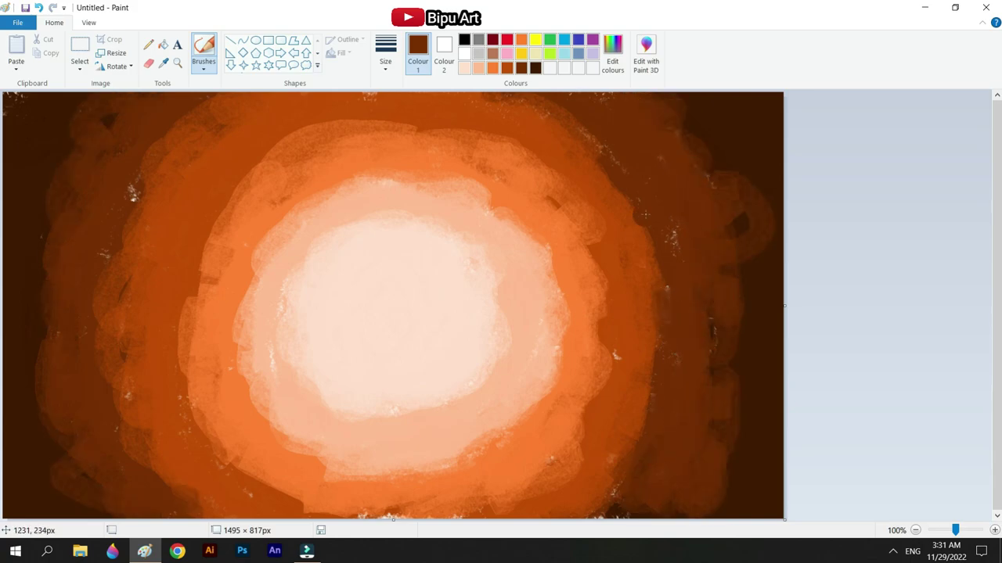
# Using the Airbrush, spray light peach, peach and orange around the borders of the inner rings to blend them.
pyautogui.click(204, 66)
pyautogui.click(283, 89)
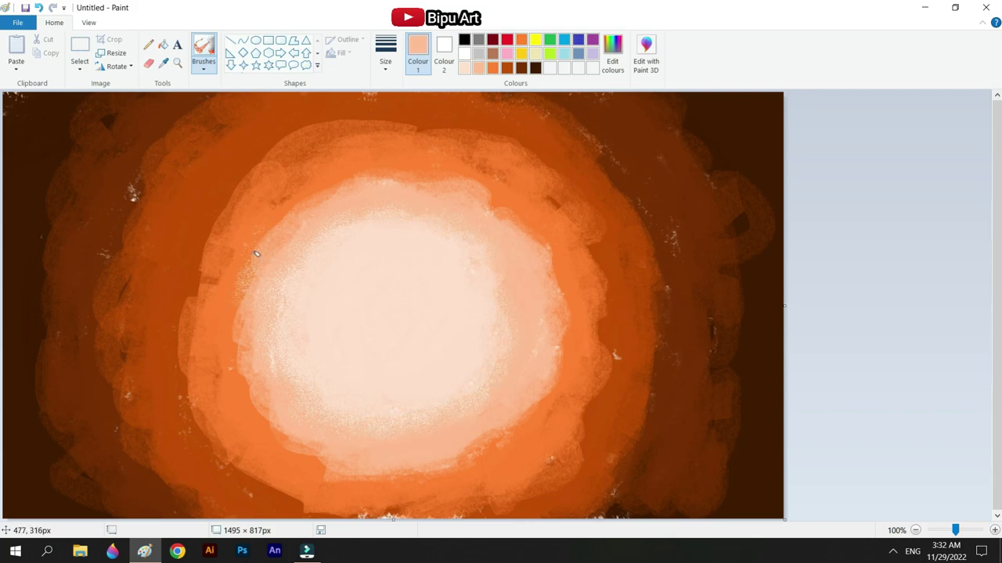
pyautogui.moveTo(249, 273)
pyautogui.mouseDown()
pyautogui.moveTo(246, 350)
pyautogui.moveTo(258, 398)
pyautogui.moveTo(229, 297)
pyautogui.moveTo(262, 394)
pyautogui.moveTo(350, 477)
pyautogui.mouseUp()
pyautogui.moveTo(425, 168)
pyautogui.mouseDown()
pyautogui.moveTo(415, 167)
pyautogui.moveTo(537, 242)
pyautogui.moveTo(562, 318)
pyautogui.moveTo(523, 416)
pyautogui.moveTo(449, 461)
pyautogui.mouseUp()
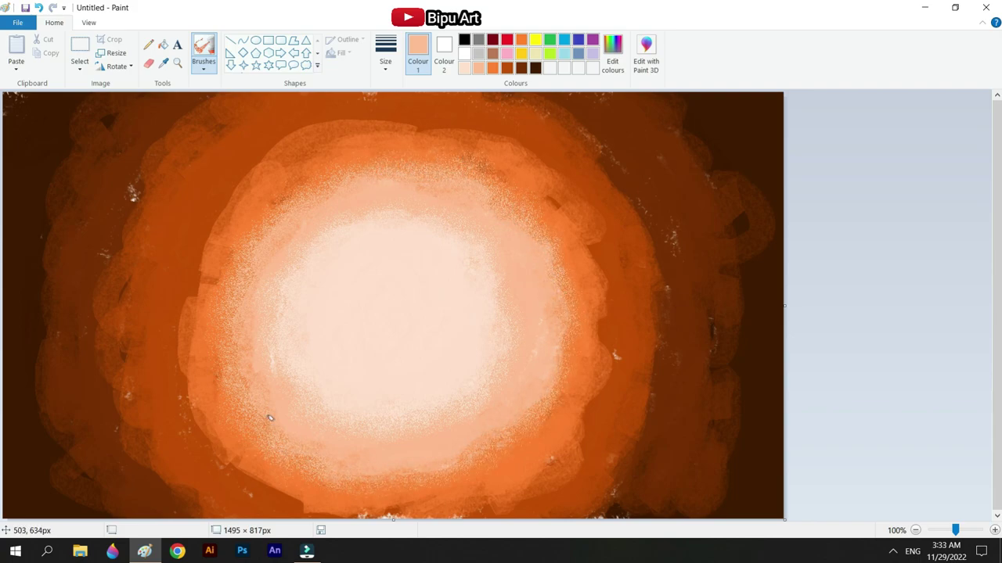
pyautogui.moveTo(251, 201)
pyautogui.mouseDown()
pyautogui.moveTo(194, 288)
pyautogui.moveTo(204, 252)
pyautogui.moveTo(267, 193)
pyautogui.moveTo(175, 369)
pyautogui.moveTo(192, 356)
pyautogui.moveTo(188, 414)
pyautogui.moveTo(170, 379)
pyautogui.moveTo(237, 474)
pyautogui.mouseUp()
pyautogui.moveTo(253, 186)
pyautogui.mouseDown()
pyautogui.moveTo(343, 114)
pyautogui.moveTo(421, 131)
pyautogui.moveTo(303, 168)
pyautogui.moveTo(398, 146)
pyautogui.moveTo(532, 160)
pyautogui.moveTo(574, 180)
pyautogui.moveTo(577, 212)
pyautogui.moveTo(603, 251)
pyautogui.moveTo(606, 201)
pyautogui.moveTo(570, 214)
pyautogui.moveTo(618, 346)
pyautogui.moveTo(585, 417)
pyautogui.moveTo(582, 478)
pyautogui.moveTo(484, 506)
pyautogui.moveTo(348, 507)
pyautogui.moveTo(316, 490)
pyautogui.moveTo(613, 270)
pyautogui.moveTo(619, 331)
pyautogui.mouseUp()
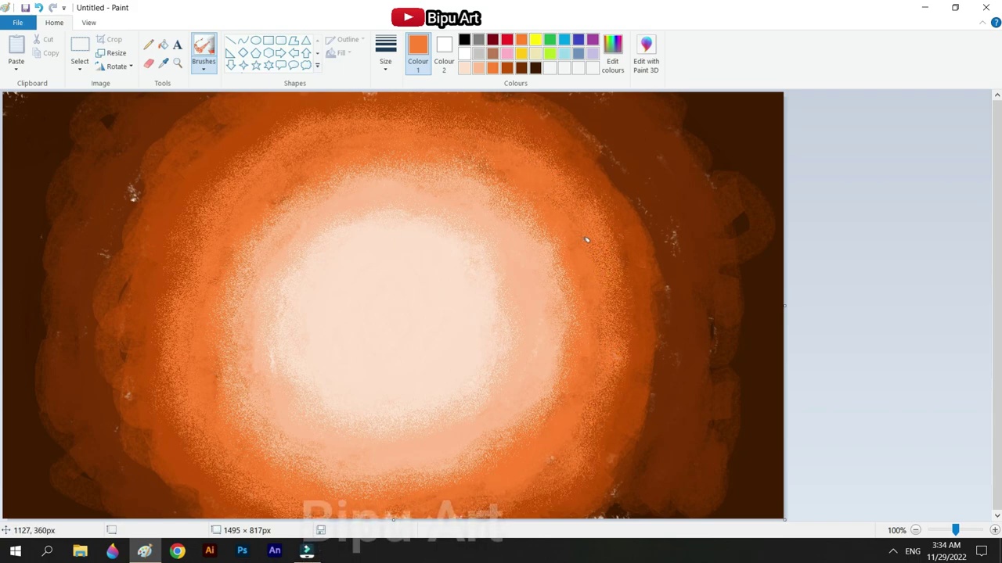
# Airbrush dark orange and brown over the ring borders on the canvas's left side.
pyautogui.click(507, 68)
pyautogui.moveTo(146, 210)
pyautogui.mouseDown()
pyautogui.moveTo(208, 144)
pyautogui.moveTo(129, 197)
pyautogui.mouseUp()
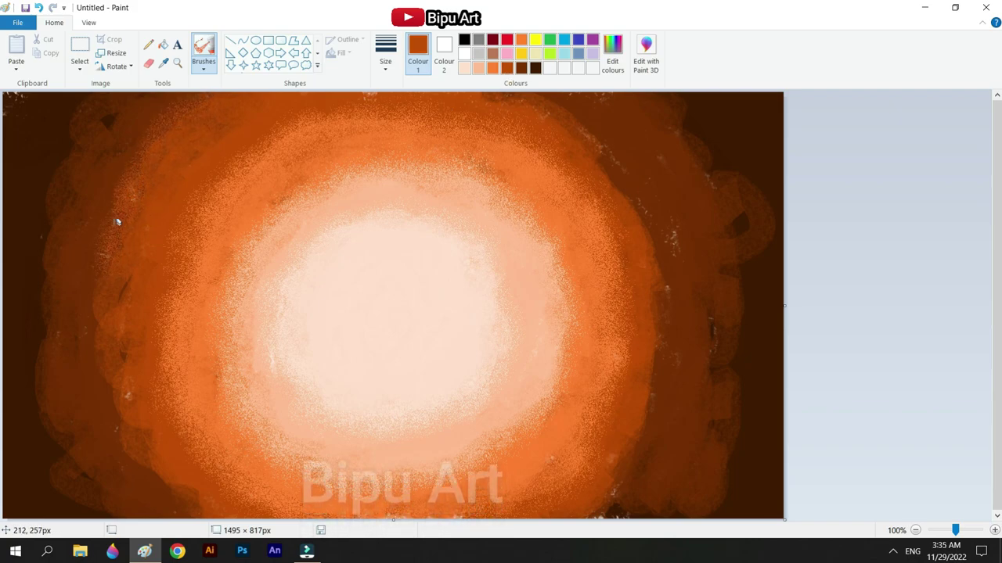
pyautogui.moveTo(122, 375)
pyautogui.mouseDown()
pyautogui.moveTo(137, 426)
pyautogui.moveTo(186, 505)
pyautogui.mouseUp()
pyautogui.click(522, 68)
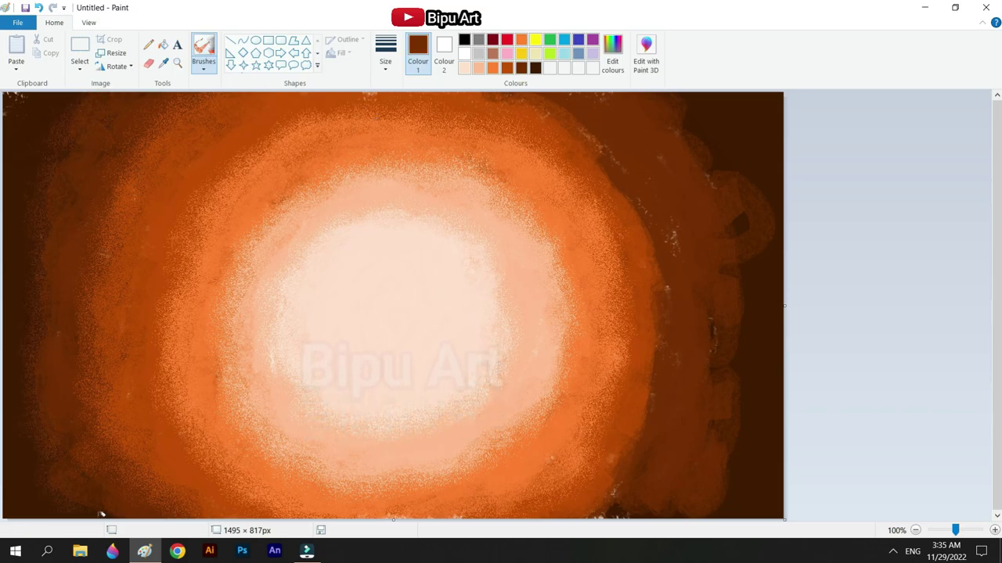
# Airbrush dark orange and brown over the ring borders on the canvas's right side.
pyautogui.click(507, 68)
pyautogui.moveTo(571, 112)
pyautogui.mouseDown()
pyautogui.moveTo(566, 132)
pyautogui.moveTo(640, 205)
pyautogui.mouseUp()
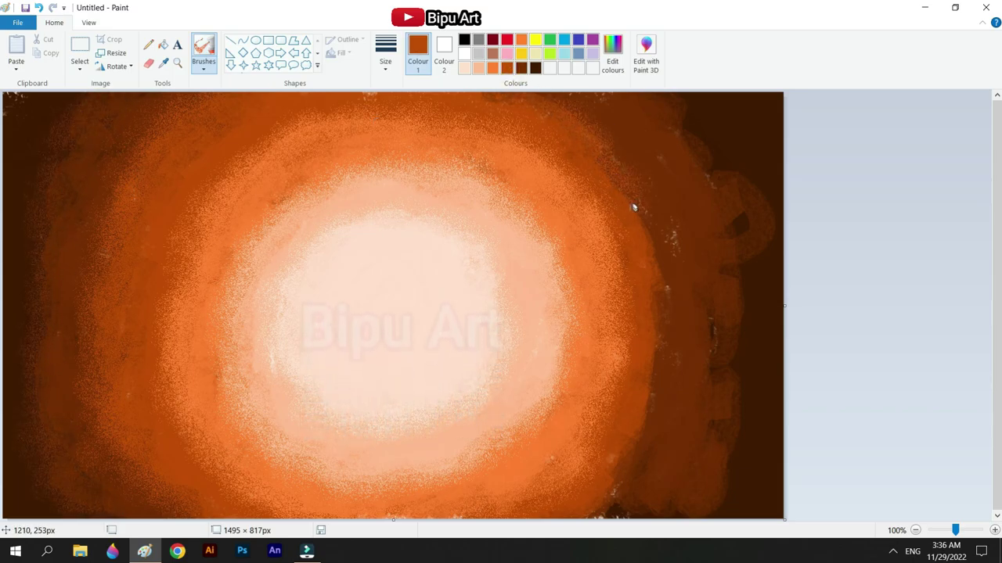
pyautogui.moveTo(608, 480); pyautogui.dragTo(623, 499)
pyautogui.moveTo(667, 235); pyautogui.dragTo(669, 319)
pyautogui.click(521, 68)
pyautogui.moveTo(705, 153)
pyautogui.mouseDown()
pyautogui.moveTo(737, 192)
pyautogui.moveTo(714, 330)
pyautogui.moveTo(758, 367)
pyautogui.moveTo(726, 417)
pyautogui.moveTo(724, 497)
pyautogui.mouseUp()
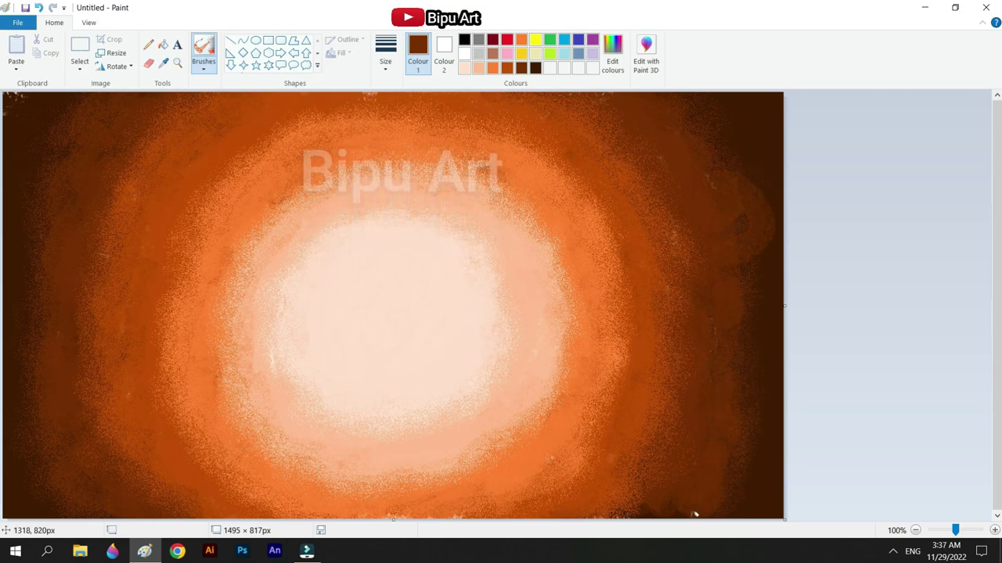
# Spray light peach around the glow's central patch and peach over the border with the orange ring.
pyautogui.click(468, 69)
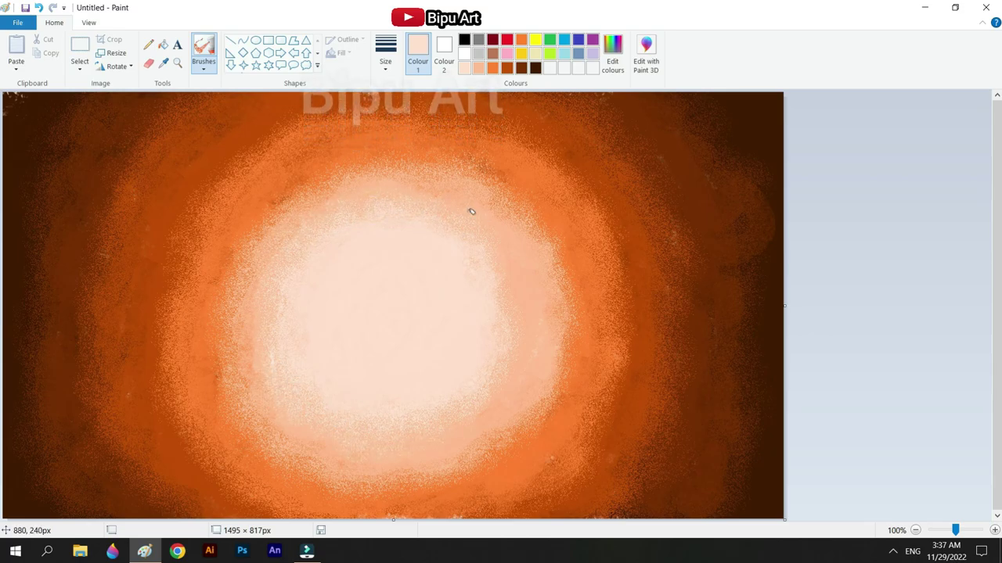
pyautogui.click(479, 70)
pyautogui.moveTo(255, 207)
pyautogui.mouseDown()
pyautogui.moveTo(218, 380)
pyautogui.moveTo(332, 473)
pyautogui.mouseUp()
pyautogui.moveTo(493, 170)
pyautogui.mouseDown()
pyautogui.moveTo(562, 247)
pyautogui.moveTo(482, 473)
pyautogui.mouseUp()
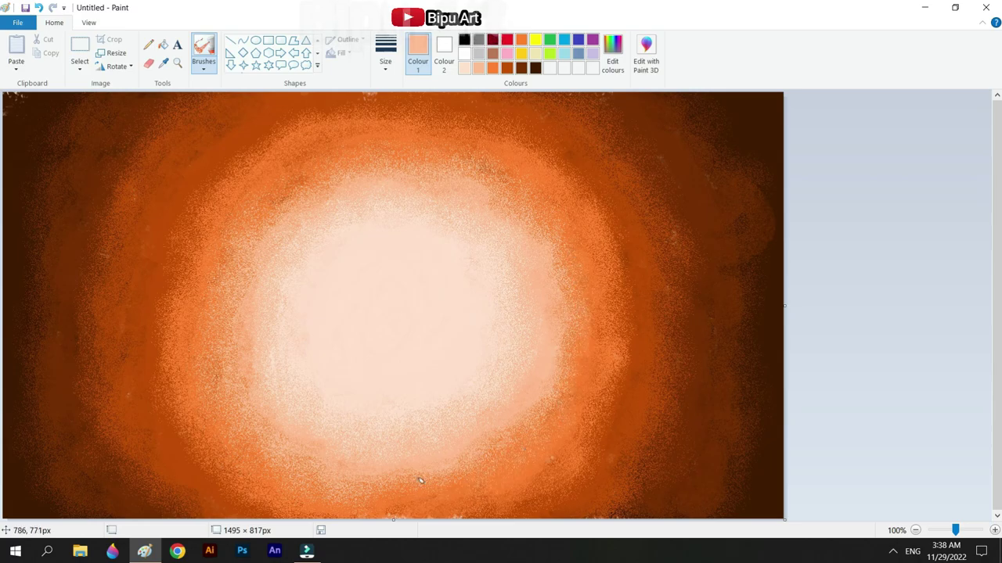
# Spray orange, dark orange and very dark brown over the outer rings to smooth the transition to the canvas edges.
pyautogui.click(492, 68)
pyautogui.moveTo(167, 235); pyautogui.dragTo(286, 146)
pyautogui.moveTo(376, 102)
pyautogui.mouseDown()
pyautogui.moveTo(521, 133)
pyautogui.moveTo(615, 226)
pyautogui.moveTo(628, 414)
pyautogui.moveTo(554, 493)
pyautogui.mouseUp()
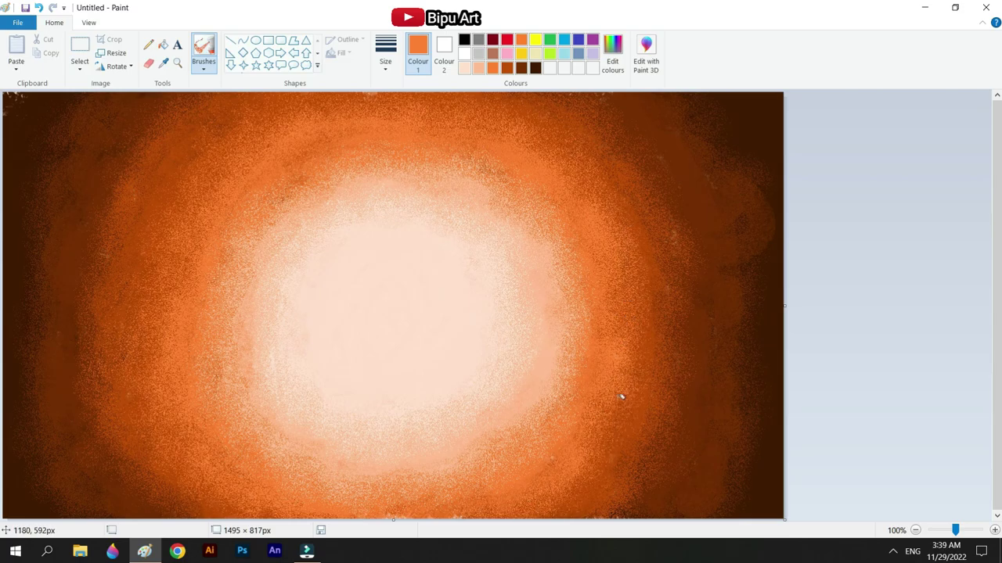
pyautogui.click(478, 68)
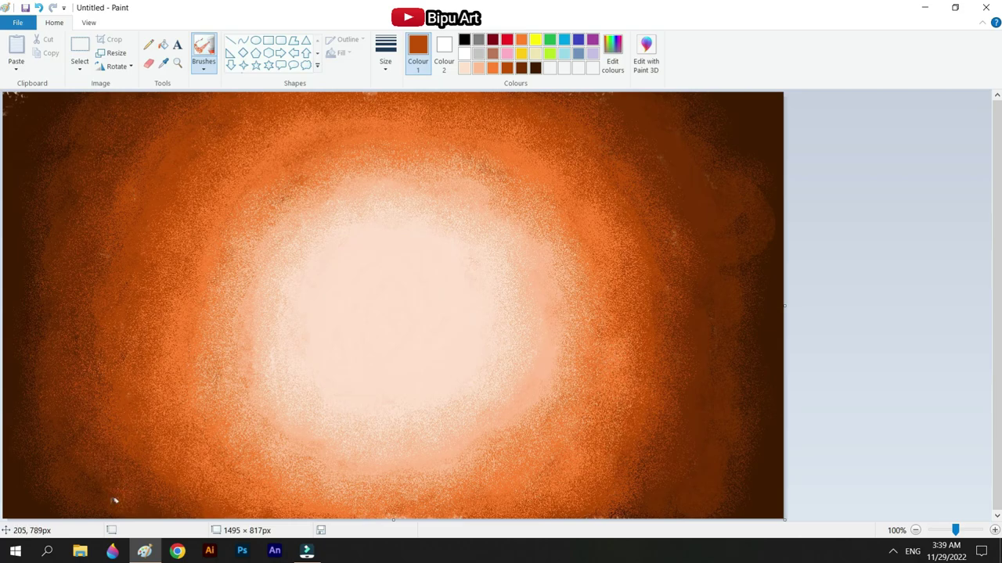
pyautogui.click(535, 68)
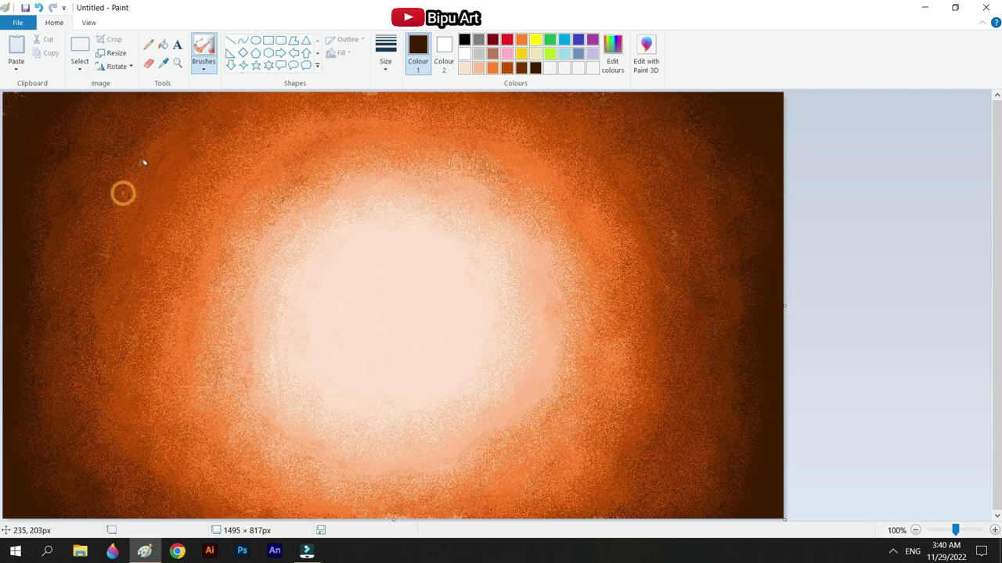
# Resize the image in pixels to a horizontal size of 40 without maintaining the aspect ratio.
pyautogui.click(116, 55)
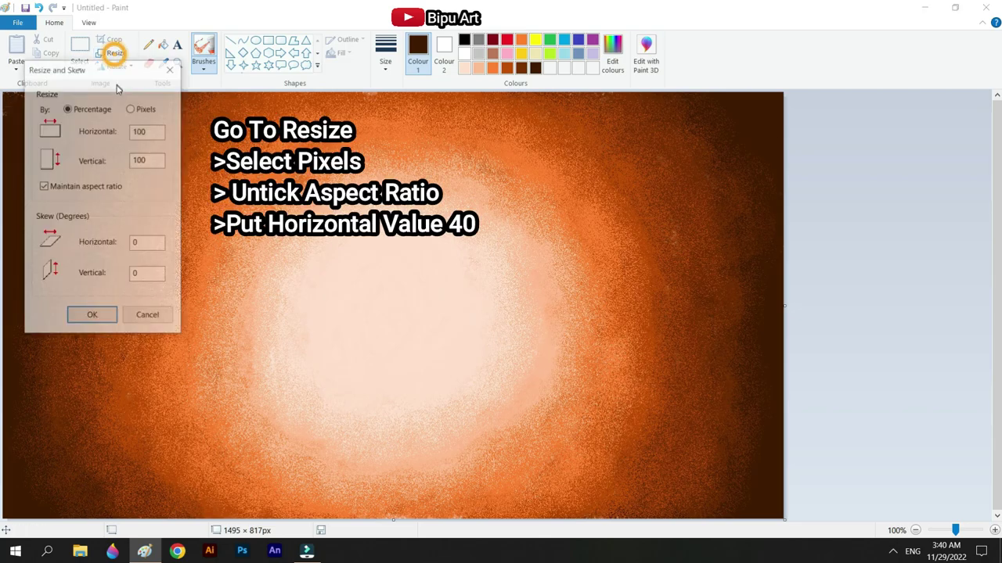
pyautogui.click(43, 187)
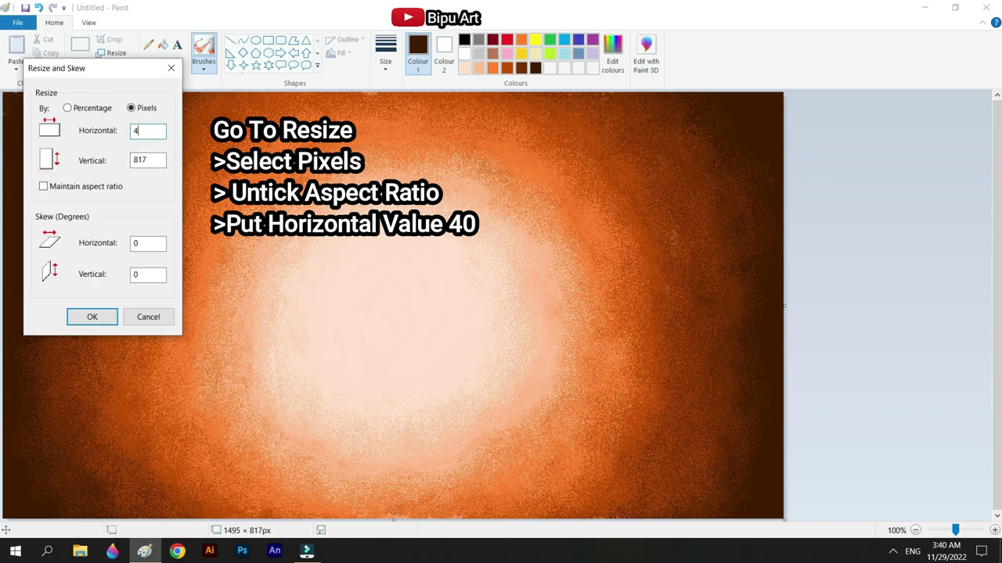
pyautogui.click(92, 317)
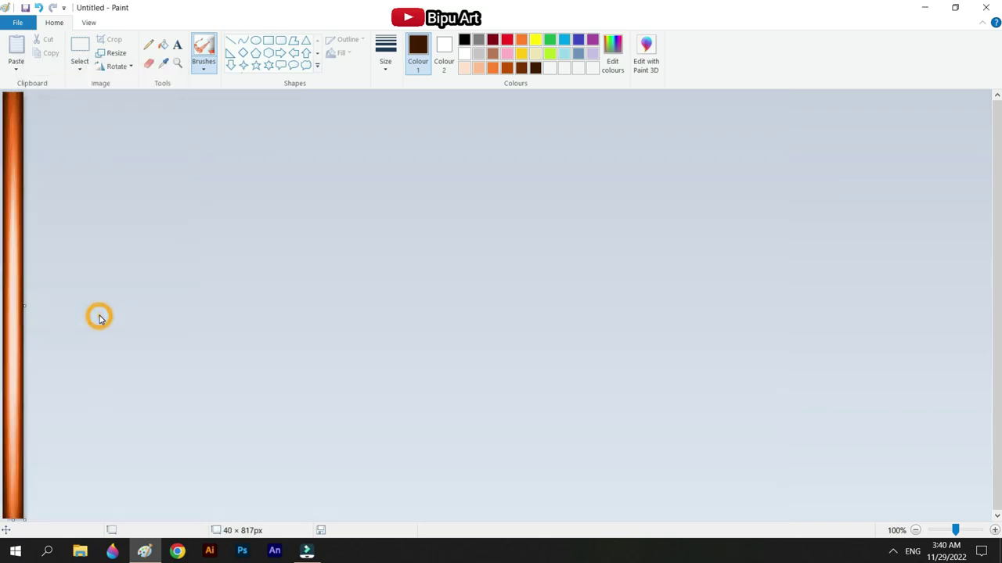
# Stretch the image back to a horizontal size of 1495 pixels without maintaining the aspect ratio.
pyautogui.click(111, 53)
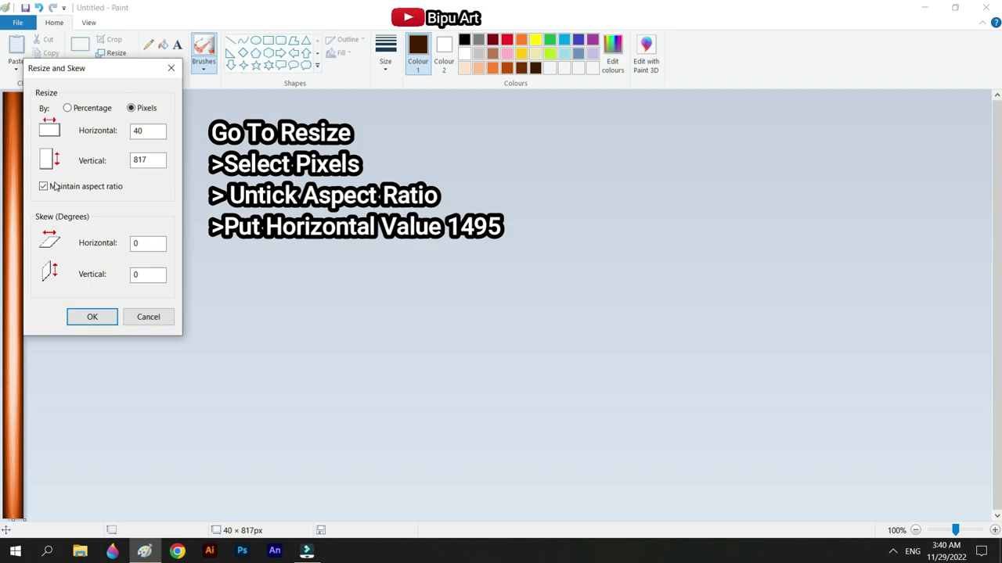
pyautogui.doubleClick(139, 130)
pyautogui.click(92, 316)
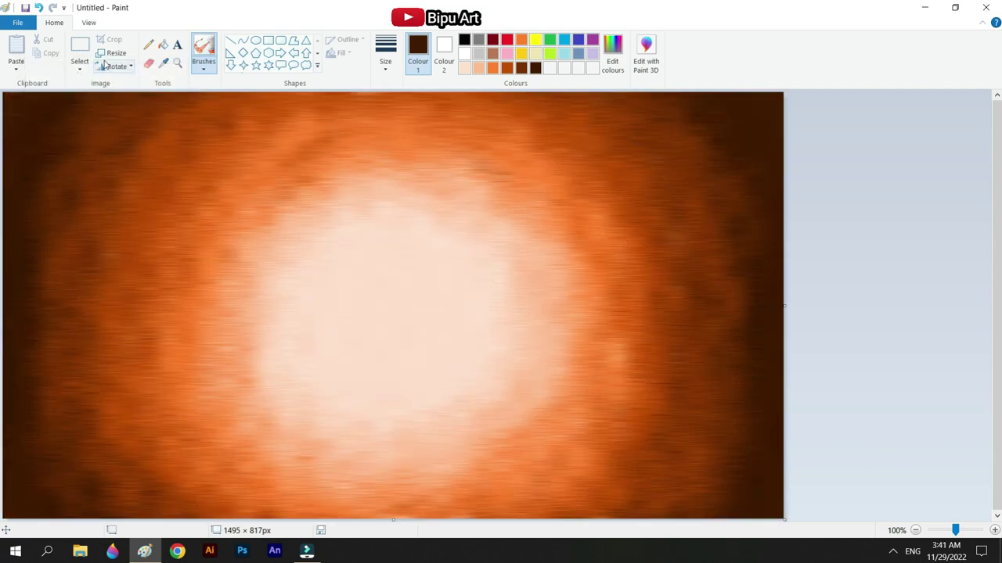
# Resize the image in pixels to a vertical size of 6 without maintaining the aspect ratio.
pyautogui.click(110, 52)
pyautogui.click(49, 187)
pyautogui.click(133, 109)
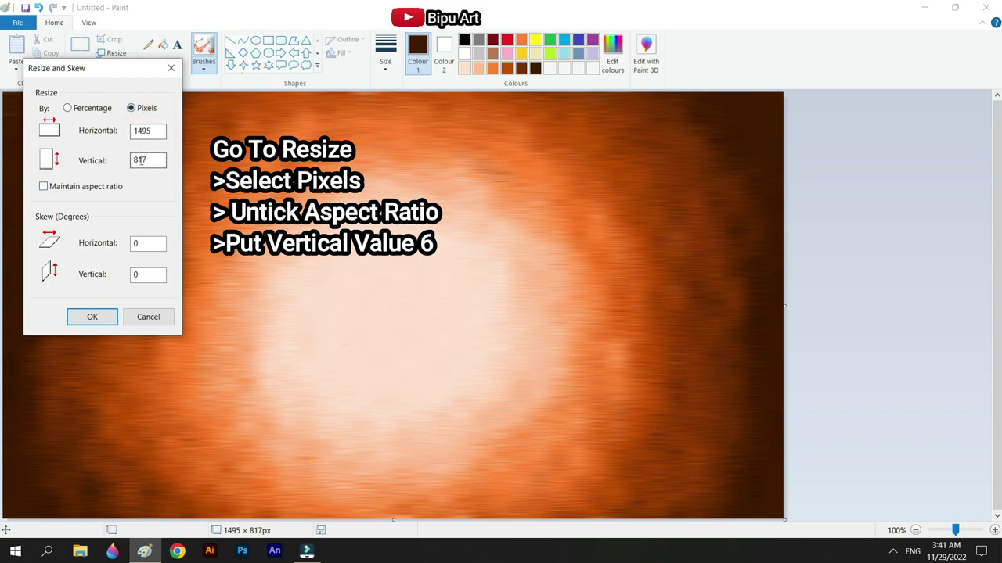
pyautogui.moveTo(152, 159); pyautogui.dragTo(122, 163)
pyautogui.click(109, 319)
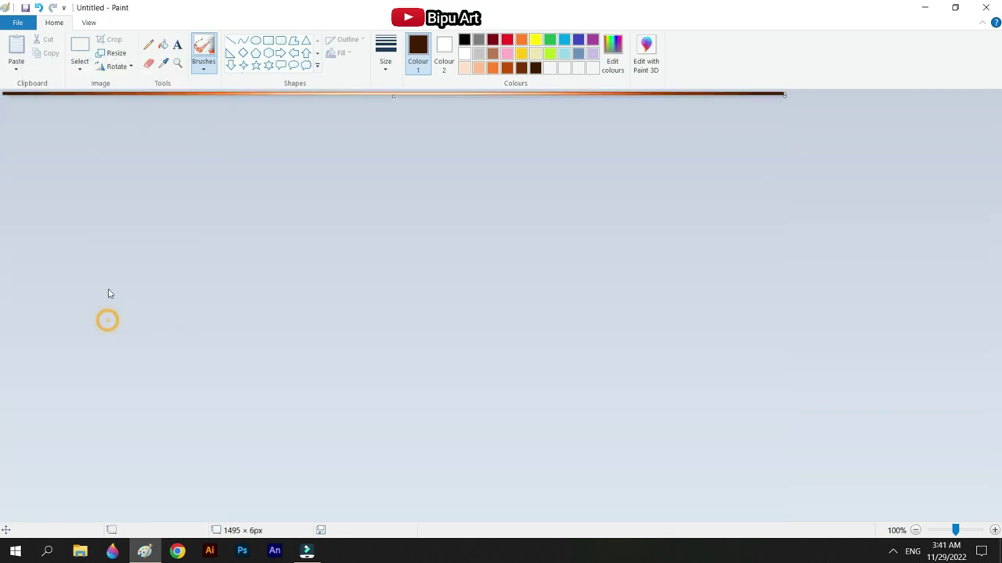
# Stretch the image back to a vertical size of 817 pixels without maintaining the aspect ratio.
pyautogui.click(114, 56)
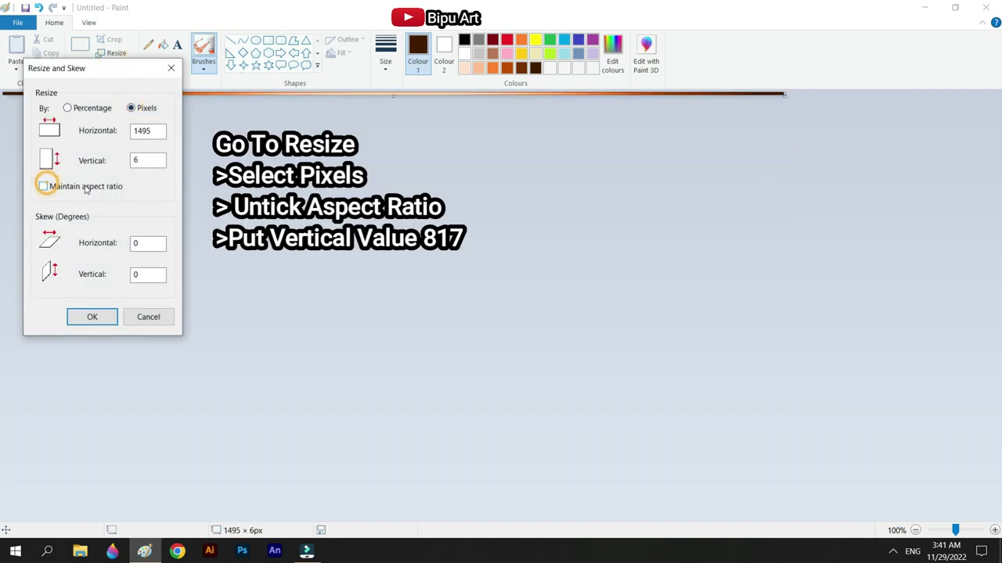
pyautogui.moveTo(141, 160); pyautogui.dragTo(123, 156)
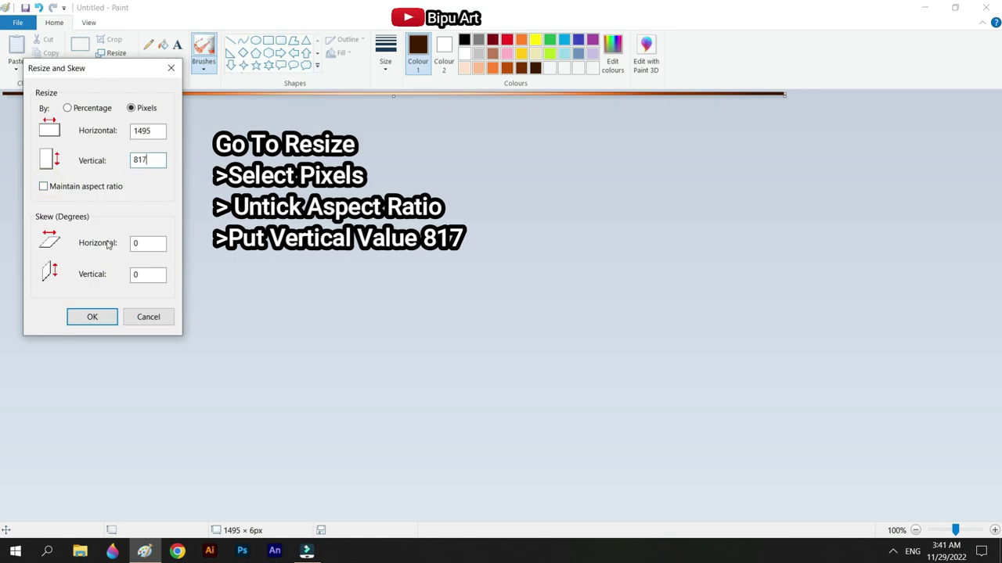
pyautogui.click(94, 315)
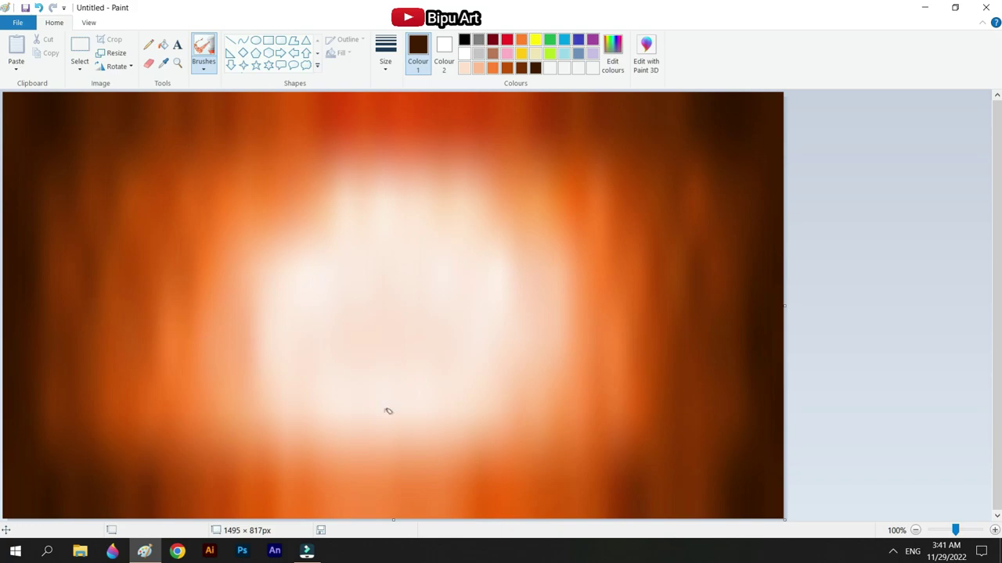
# Draw a solid white circle as the moon in the middle of the bright glow.
pyautogui.click(464, 54)
pyautogui.click(255, 42)
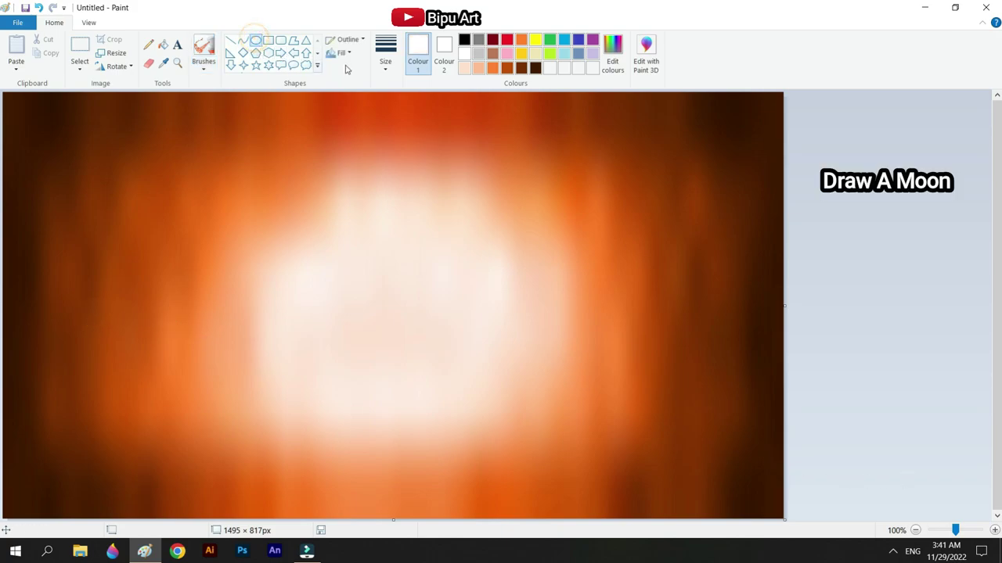
pyautogui.click(346, 39)
pyautogui.moveTo(349, 249); pyautogui.dragTo(505, 393)
pyautogui.moveTo(454, 347); pyautogui.dragTo(441, 337)
pyautogui.moveTo(492, 384); pyautogui.dragTo(510, 403)
pyautogui.click(550, 287)
# Open a second, blank Paint window and draw a black-outlined circle for the bird's head slightly above the canvas centre.
pyautogui.rightClick(145, 550)
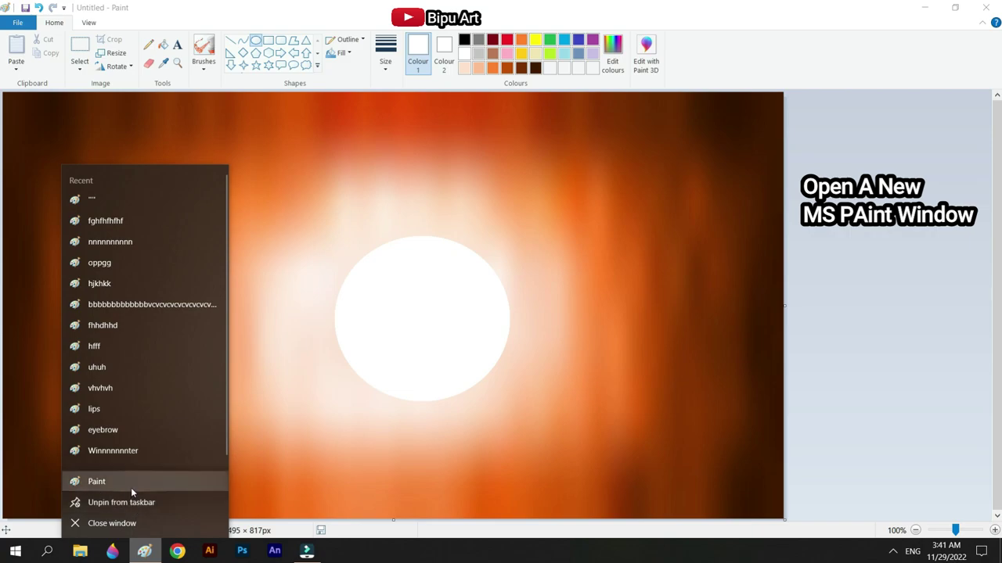
pyautogui.click(131, 485)
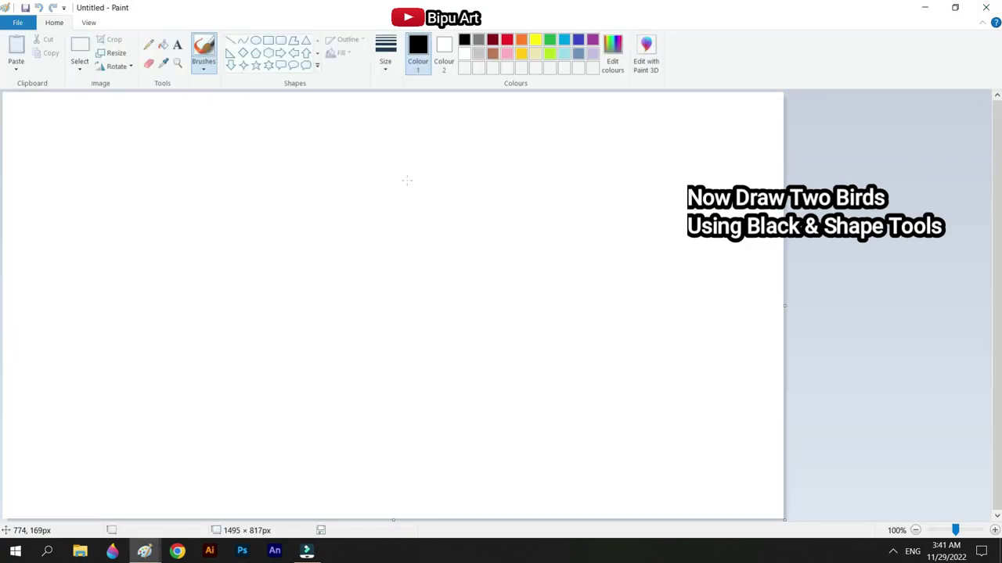
pyautogui.click(255, 40)
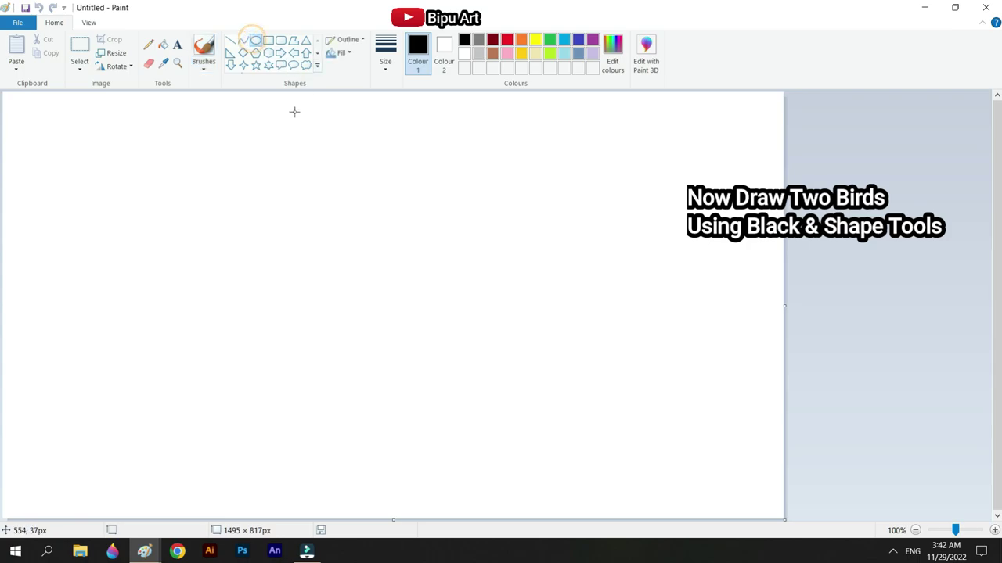
pyautogui.click(351, 40)
pyautogui.click(352, 69)
pyautogui.click(342, 54)
pyautogui.click(354, 82)
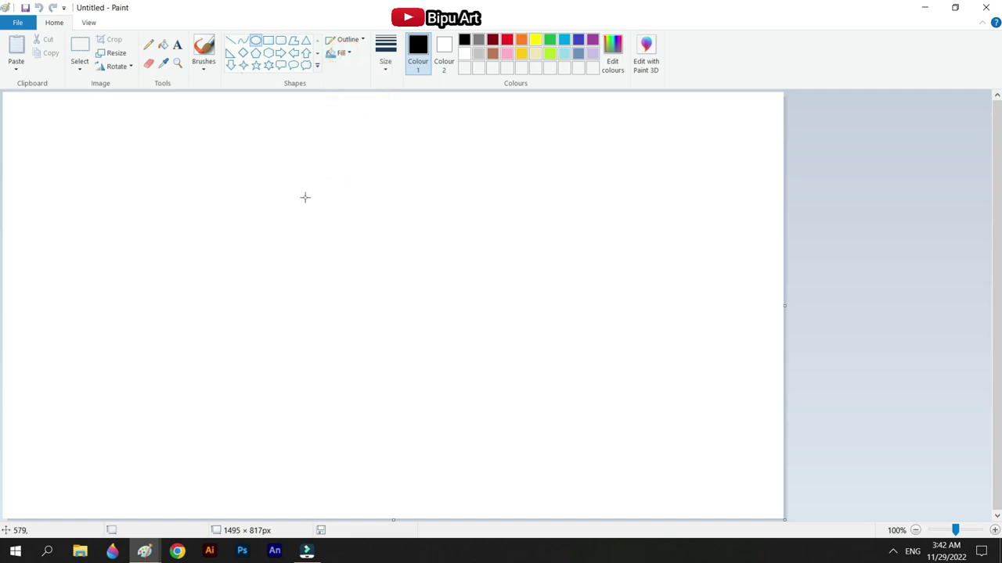
pyautogui.moveTo(311, 190)
pyautogui.mouseDown()
pyautogui.moveTo(353, 232)
pyautogui.moveTo(396, 218)
pyautogui.mouseUp()
pyautogui.click(456, 251)
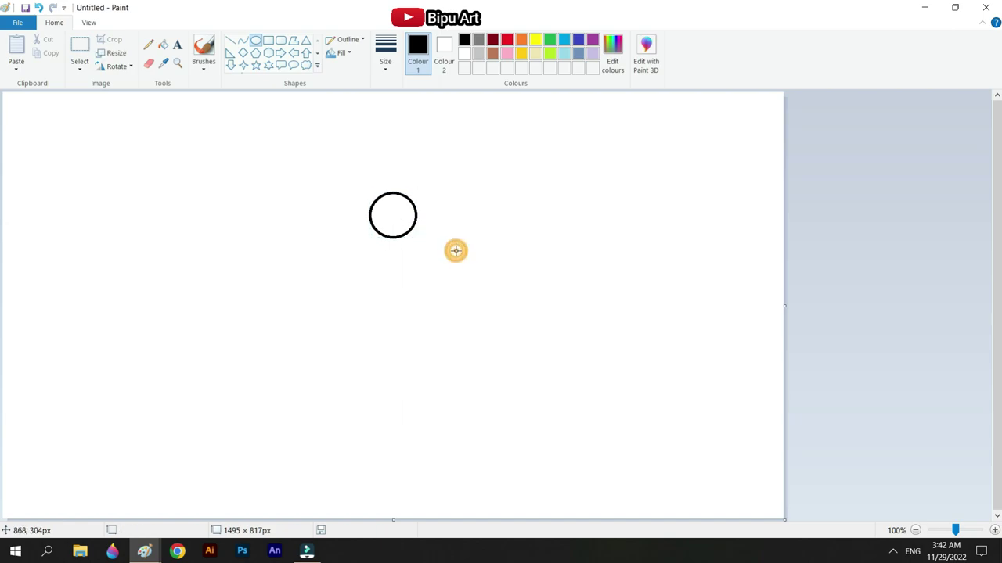
# Draw curves for the bird's breast, about 181 × 257 px, and its back, narrowing the back curve to about 212 × 240 px.
pyautogui.click(242, 40)
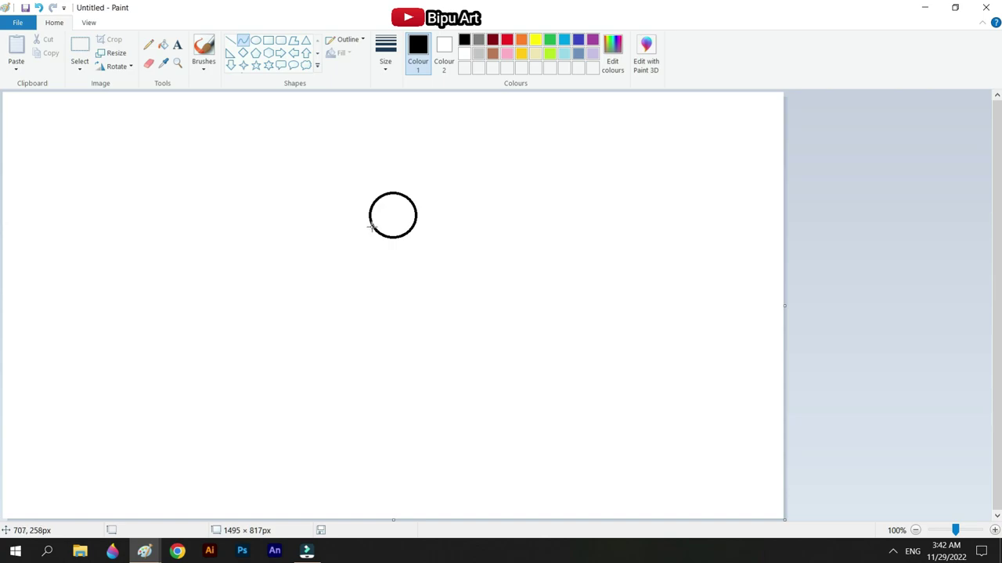
pyautogui.moveTo(374, 228); pyautogui.dragTo(408, 363)
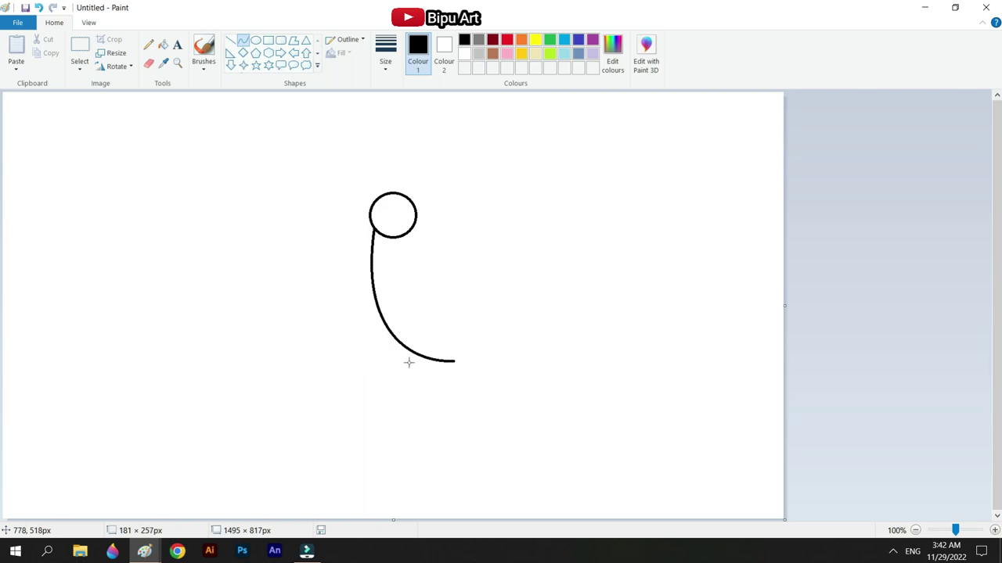
pyautogui.click(529, 249)
pyautogui.moveTo(423, 248); pyautogui.dragTo(551, 370)
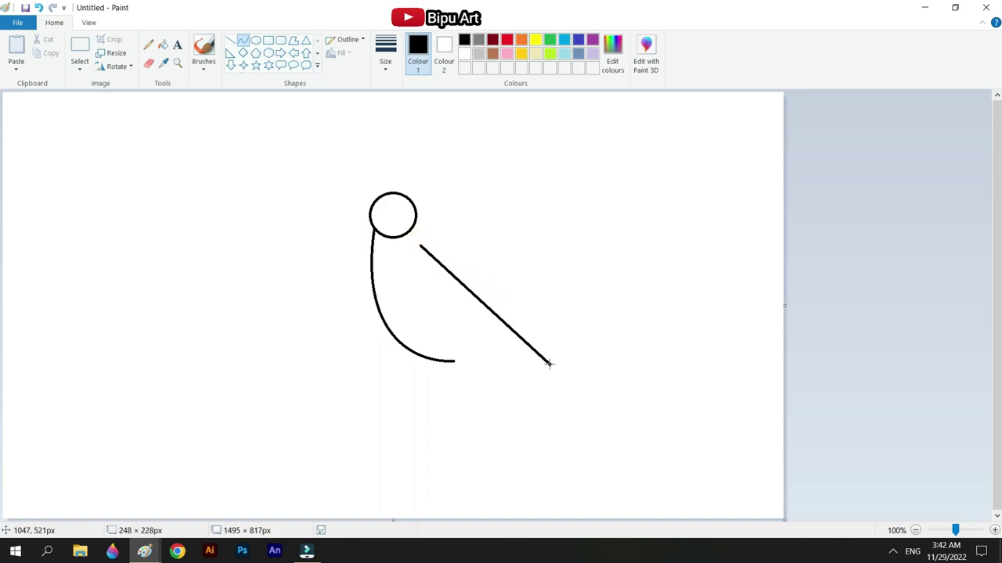
pyautogui.moveTo(463, 278); pyautogui.dragTo(517, 300)
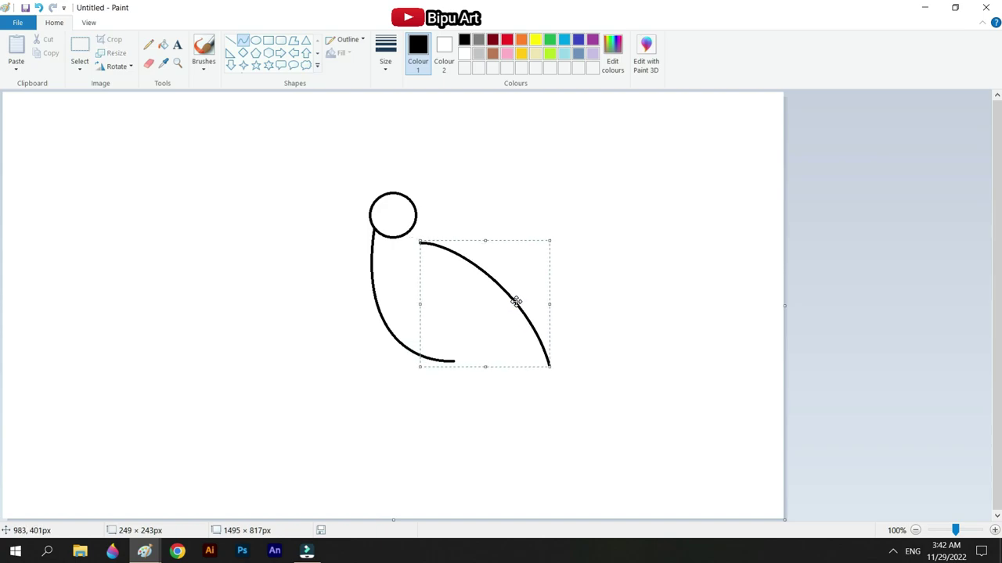
pyautogui.moveTo(549, 364); pyautogui.dragTo(529, 366)
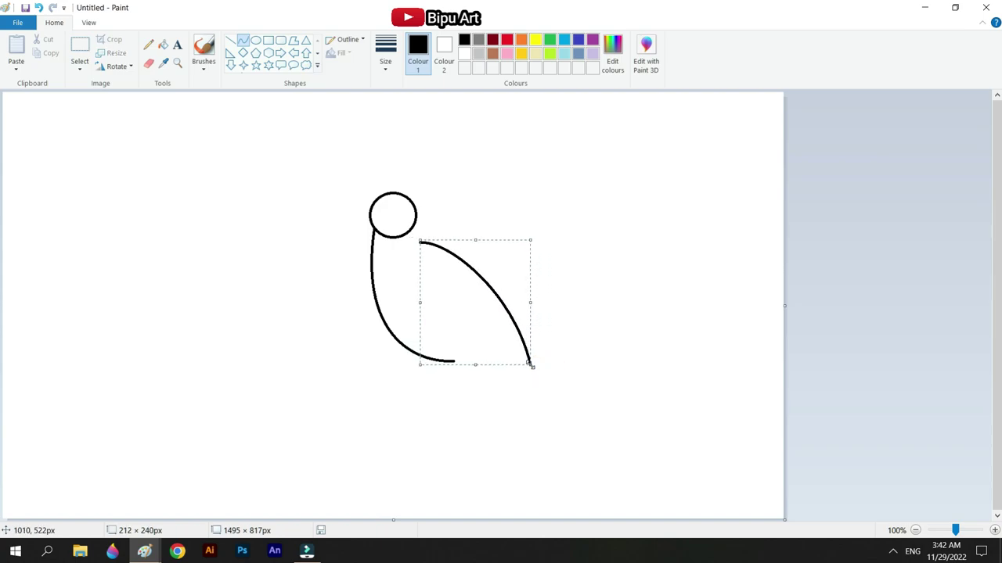
pyautogui.click(557, 351)
# Complete the bird's outline with straight black lines for the pointed tail, underside, nape and beak.
pyautogui.moveTo(529, 359)
pyautogui.mouseDown()
pyautogui.moveTo(568, 389)
pyautogui.moveTo(597, 435)
pyautogui.moveTo(582, 423)
pyautogui.mouseUp()
pyautogui.click(611, 365)
pyautogui.moveTo(449, 362)
pyautogui.mouseDown()
pyautogui.moveTo(493, 359)
pyautogui.moveTo(580, 423)
pyautogui.mouseUp()
pyautogui.click(561, 330)
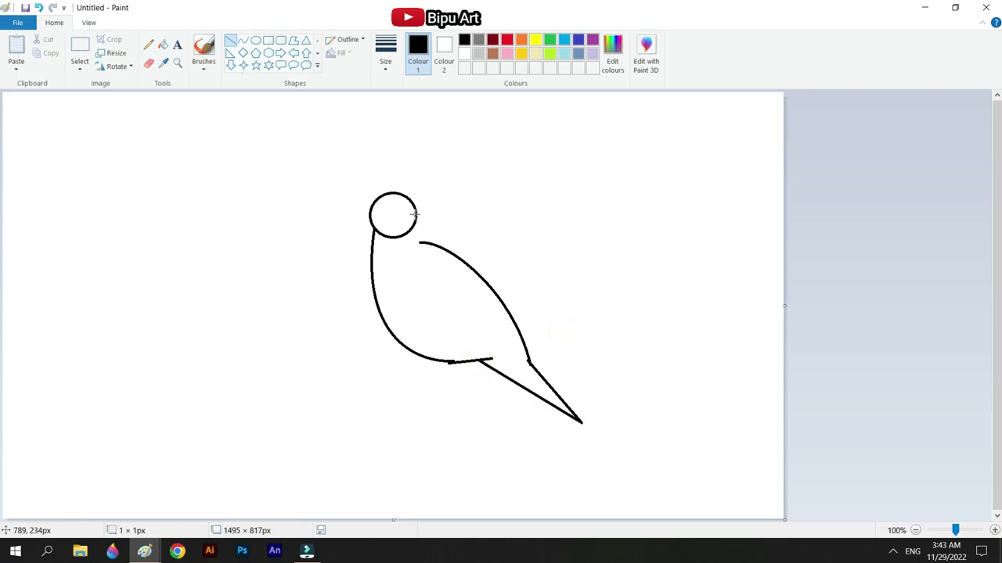
pyautogui.click(465, 206)
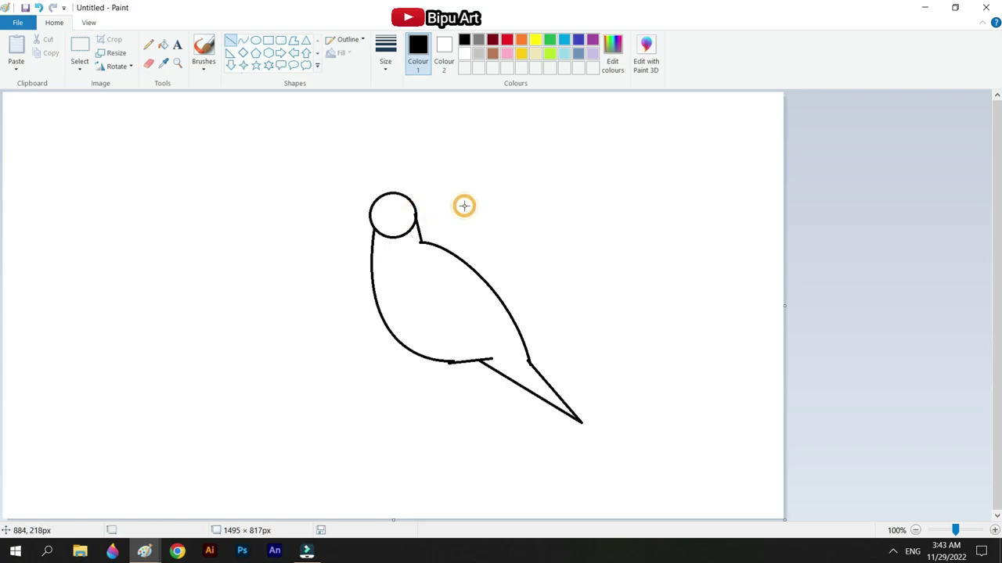
pyautogui.moveTo(371, 210)
pyautogui.mouseDown()
pyautogui.moveTo(356, 220)
pyautogui.moveTo(366, 223)
pyautogui.mouseUp()
pyautogui.click(404, 215)
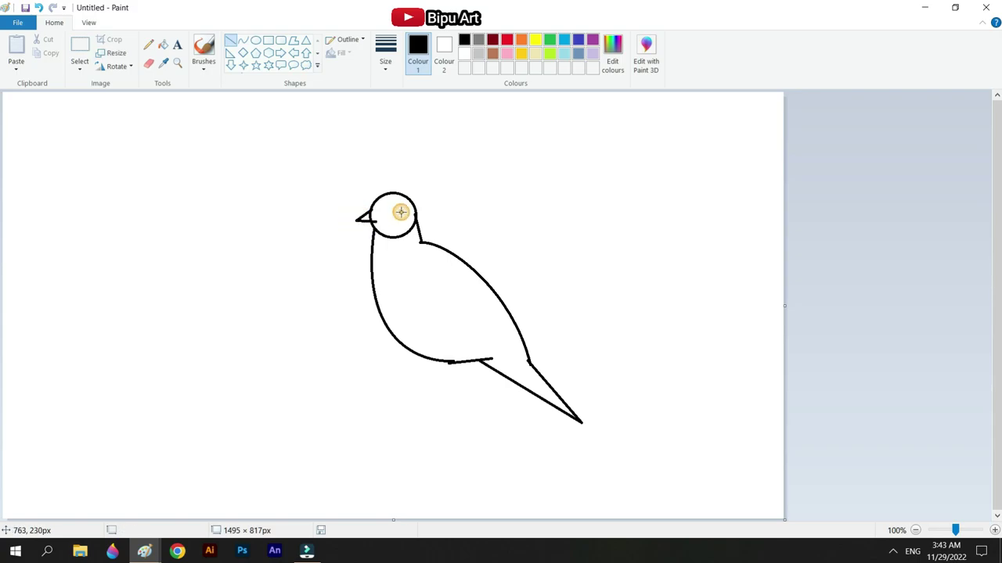
# Fill the bird's head and body with black.
pyautogui.click(163, 45)
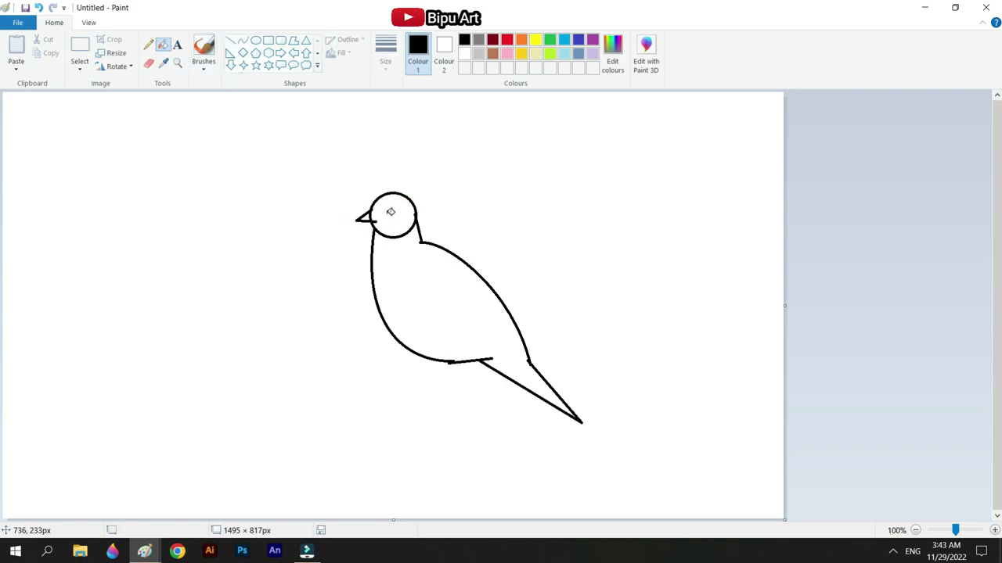
pyautogui.click(390, 211)
pyautogui.click(426, 266)
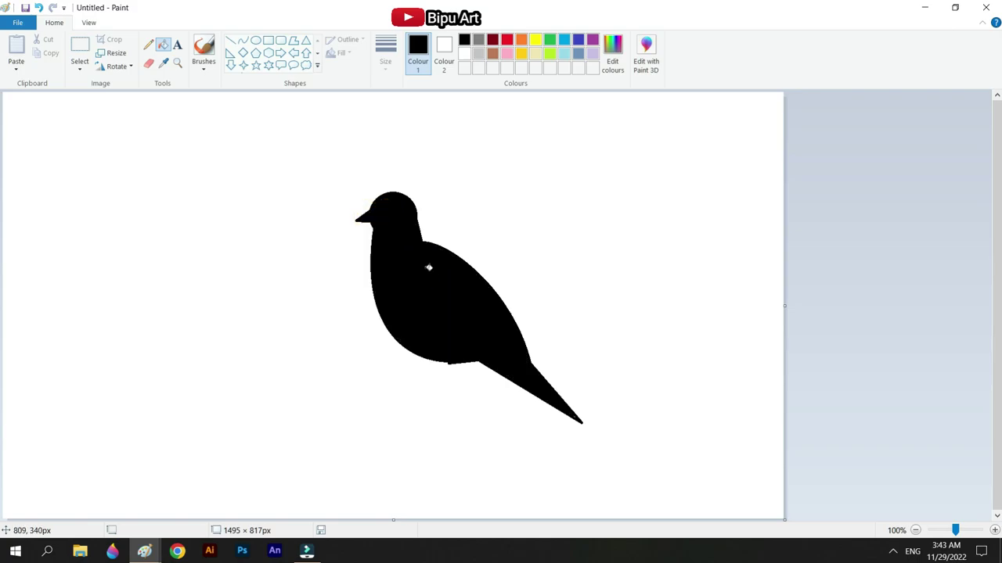
# Smooth the bird's throat, nape and belly edges with short straight black lines.
pyautogui.click(993, 531)
pyautogui.scroll(-1, 747, 487)
pyautogui.moveTo(606, 516); pyautogui.dragTo(759, 517)
pyautogui.scroll(-1, 726, 352)
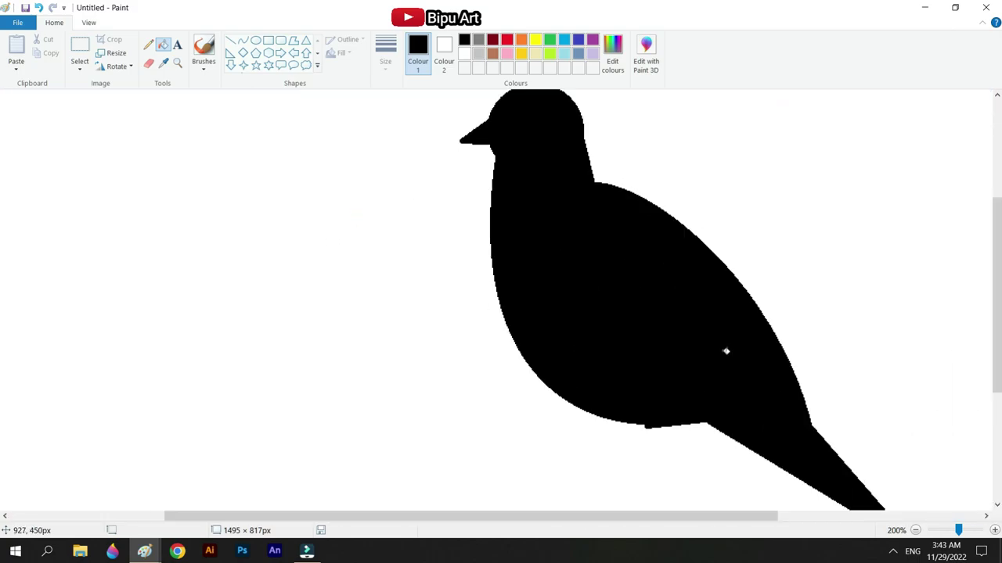
pyautogui.click(230, 40)
pyautogui.moveTo(493, 146); pyautogui.dragTo(496, 193)
pyautogui.scroll(2, 602, 183)
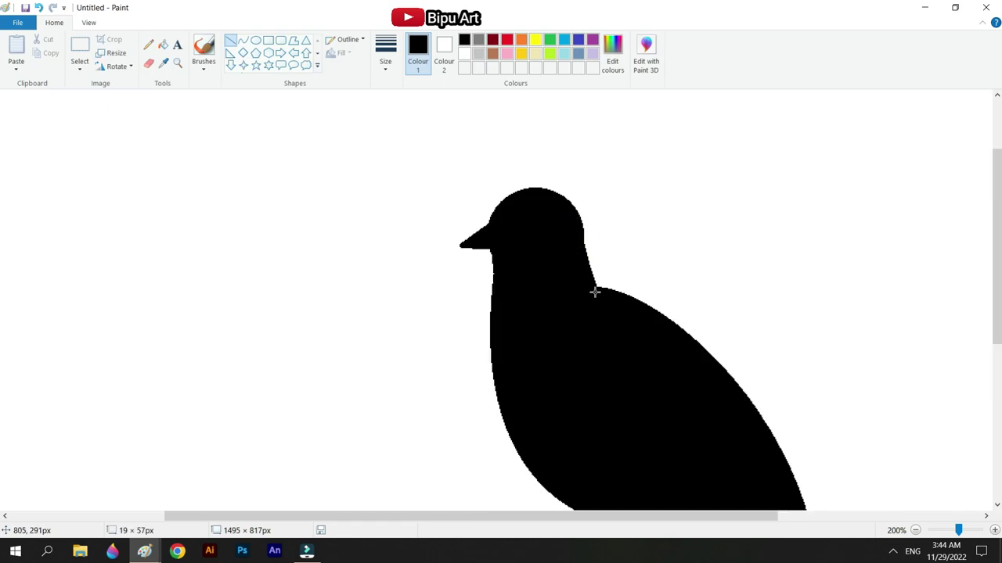
pyautogui.scroll(-2, 652, 270)
pyautogui.scroll(2, 615, 416)
pyautogui.scroll(-2, 723, 394)
pyautogui.keyDown('ctrl'); pyautogui.scroll(-1, 728, 378); pyautogui.keyUp('ctrl')
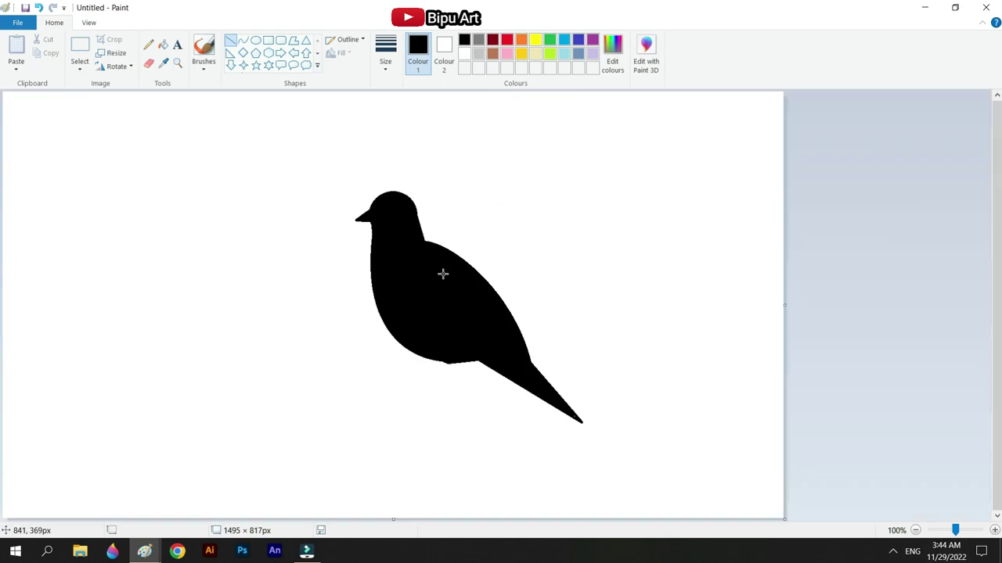
# Select the whole bird with a rectangular selection and copy it.
pyautogui.click(80, 69)
pyautogui.click(122, 110)
pyautogui.moveTo(320, 176)
pyautogui.mouseDown()
pyautogui.moveTo(431, 336)
pyautogui.moveTo(619, 445)
pyautogui.mouseUp()
pyautogui.rightClick(491, 321)
pyautogui.click(523, 342)
# Paste the bird, place the copy beside the original on its beak side and flip it horizontally so both face each other.
pyautogui.rightClick(209, 285)
pyautogui.click(235, 323)
pyautogui.moveTo(157, 213); pyautogui.dragTo(288, 328)
pyautogui.rightClick(307, 310)
pyautogui.moveTo(335, 418)
pyautogui.click(425, 477)
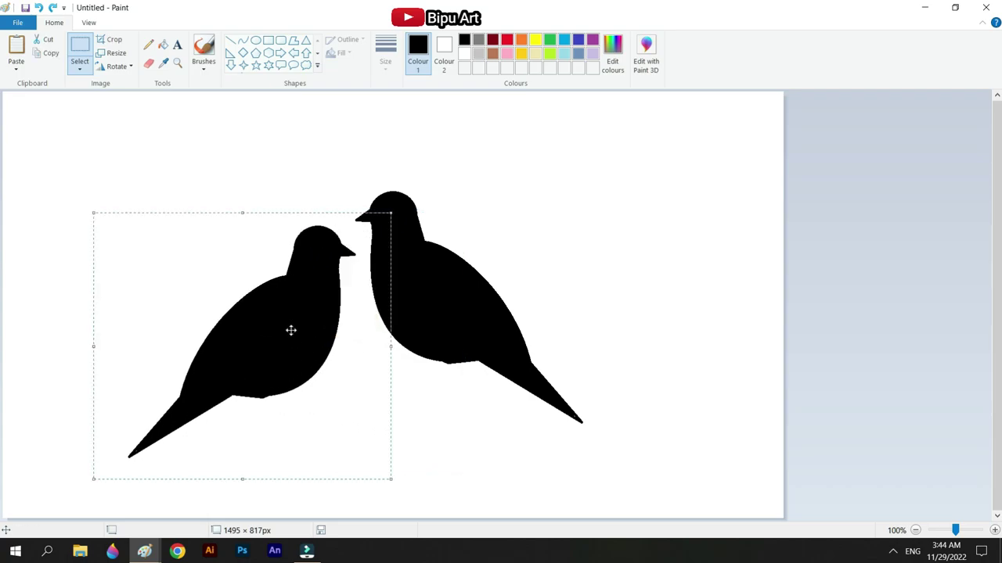
# Shrink the mirrored bird's selection to about 515 × 458 px and shift it slightly away from the first bird.
pyautogui.moveTo(388, 481); pyautogui.dragTo(368, 458)
pyautogui.moveTo(284, 357); pyautogui.dragTo(286, 368)
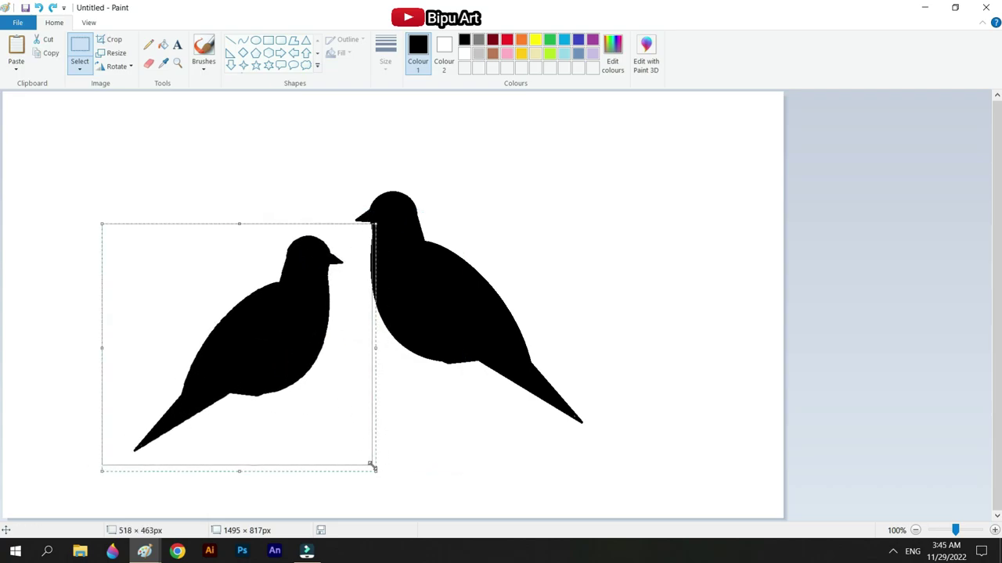
pyautogui.moveTo(372, 468); pyautogui.dragTo(371, 462)
# Smooth the smaller bird's jagged head, neck, belly and tail edges with a black Pencil.
pyautogui.moveTo(955, 530); pyautogui.dragTo(962, 531)
pyautogui.scroll(-3, 962, 531)
pyautogui.click(950, 529)
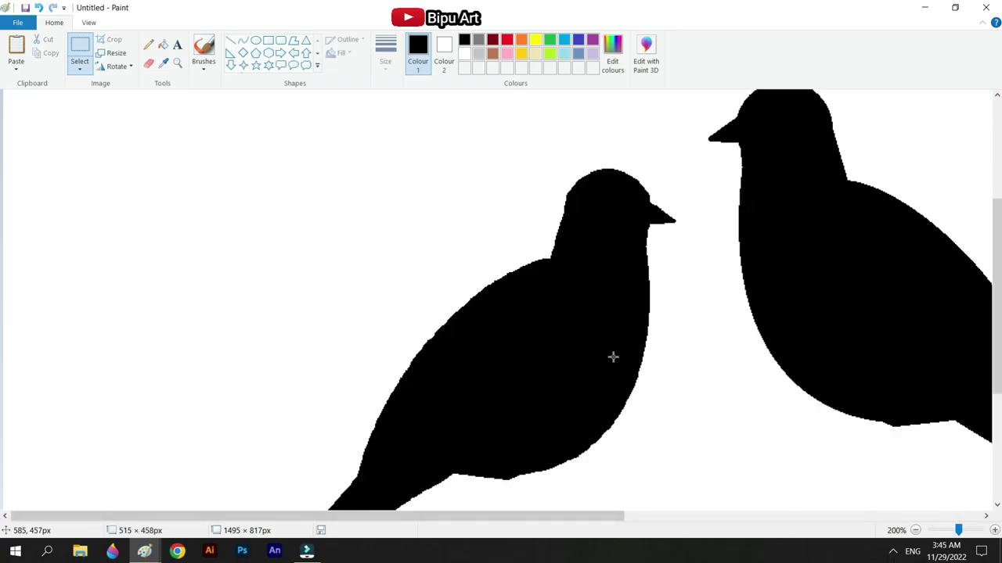
pyautogui.scroll(-1, 611, 352)
pyautogui.click(148, 44)
pyautogui.click(385, 54)
pyautogui.click(427, 167)
pyautogui.moveTo(446, 375)
pyautogui.mouseDown()
pyautogui.moveTo(476, 370)
pyautogui.moveTo(419, 391)
pyautogui.mouseUp()
pyautogui.scroll(2, 491, 347)
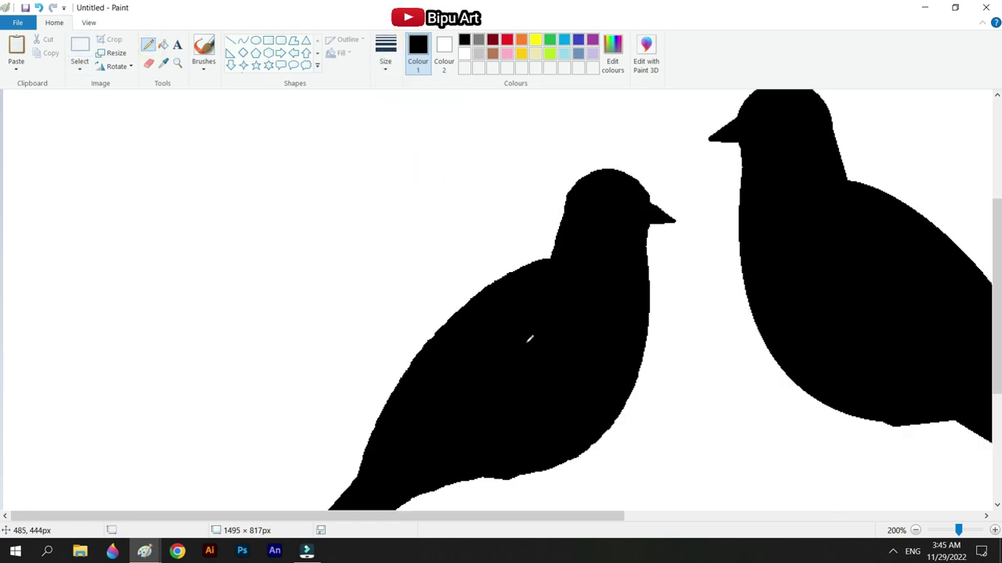
pyautogui.moveTo(650, 195); pyautogui.dragTo(631, 182)
pyautogui.scroll(-3, 636, 229)
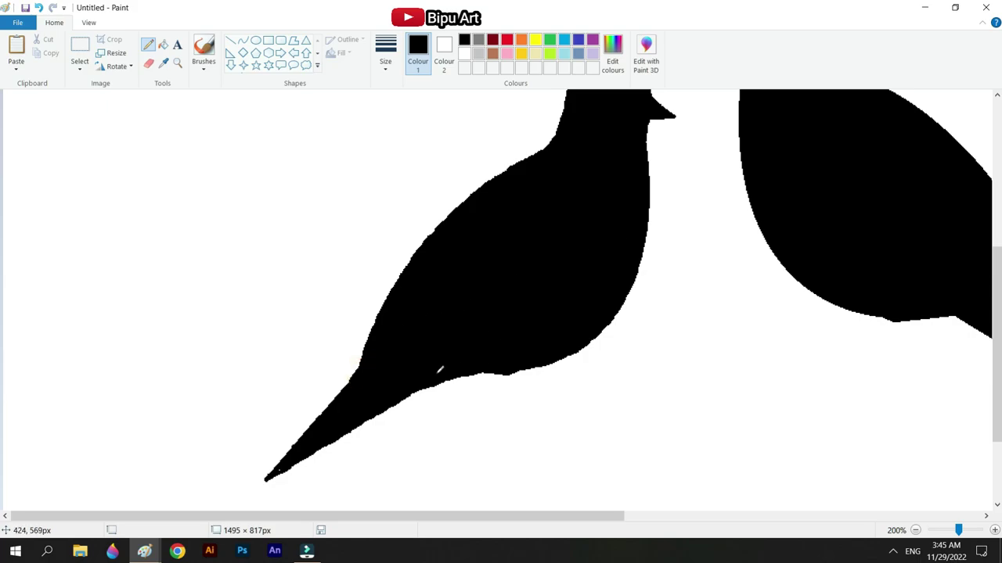
pyautogui.scroll(6, 608, 337)
pyautogui.click(915, 530)
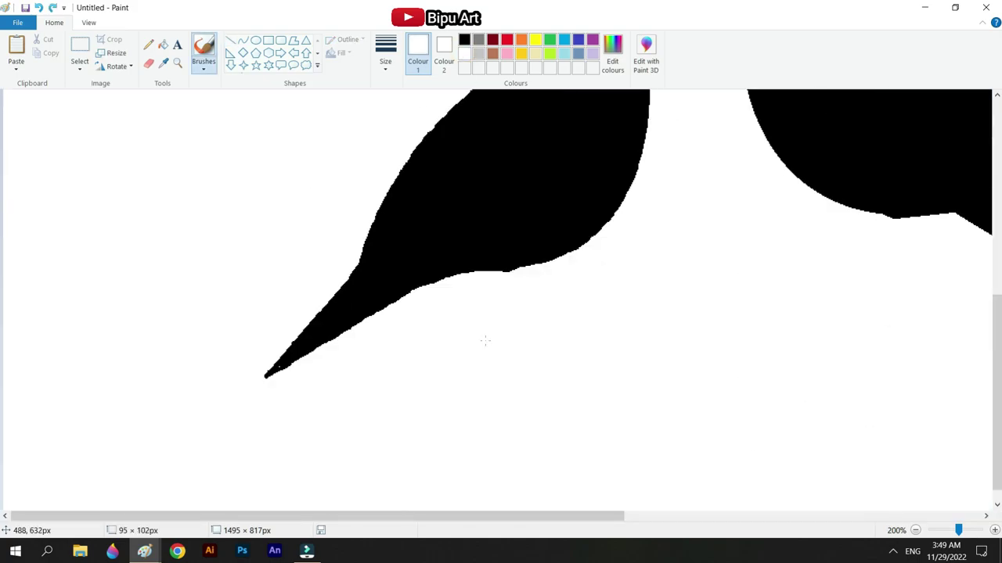
# Trim the smaller bird's rear belly and the underside of its tail with a white brush.
pyautogui.moveTo(468, 273); pyautogui.dragTo(428, 276)
pyautogui.scroll(3, 515, 274)
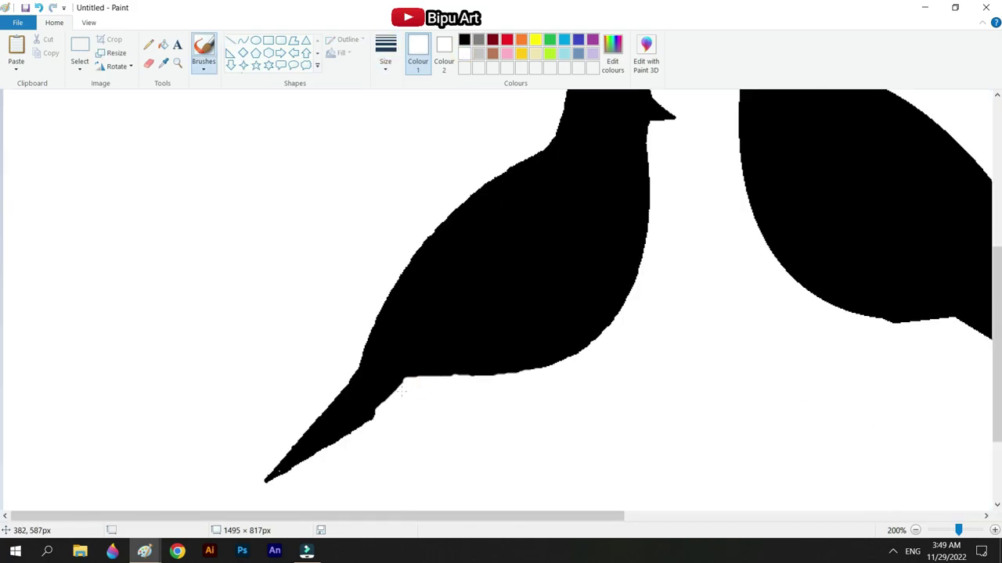
pyautogui.moveTo(405, 385); pyautogui.dragTo(323, 454)
# Trim the larger bird's rear belly and the underside of its tail with a white brush.
pyautogui.moveTo(470, 517); pyautogui.dragTo(680, 516)
pyautogui.moveTo(621, 323)
pyautogui.mouseDown()
pyautogui.moveTo(651, 331)
pyautogui.moveTo(713, 383)
pyautogui.mouseUp()
pyautogui.moveTo(533, 322)
pyautogui.mouseDown()
pyautogui.moveTo(621, 323)
pyautogui.moveTo(718, 381)
pyautogui.mouseUp()
pyautogui.scroll(-3, 704, 344)
pyautogui.keyDown('ctrl'); pyautogui.scroll(-2, 681, 313); pyautogui.keyUp('ctrl')
pyautogui.keyDown('ctrl'); pyautogui.scroll(2, 675, 296); pyautogui.keyUp('ctrl')
pyautogui.scroll(3, 691, 358)
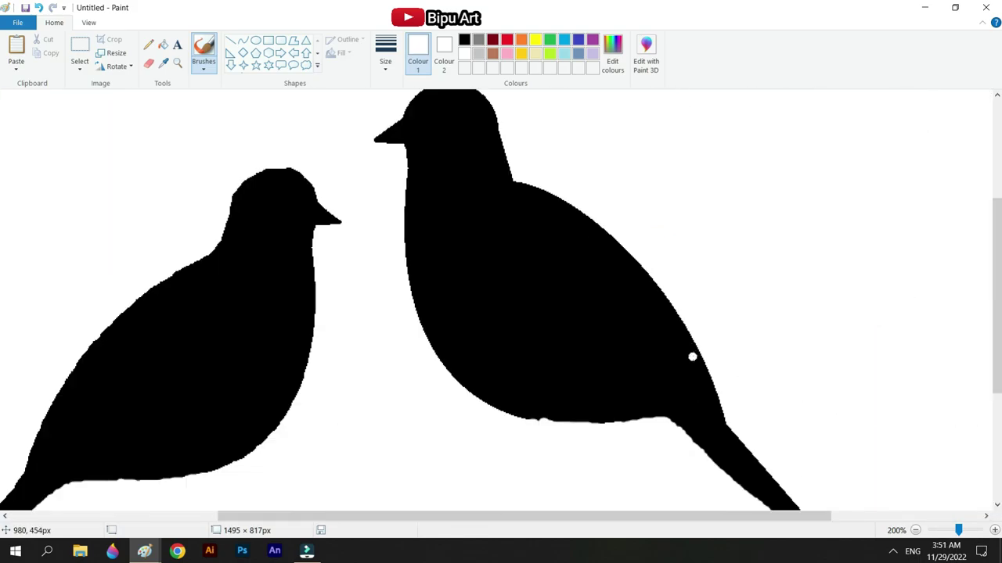
pyautogui.click(244, 40)
pyautogui.click(464, 39)
pyautogui.moveTo(502, 256); pyautogui.dragTo(706, 476)
pyautogui.moveTo(629, 321)
pyautogui.mouseDown()
pyautogui.moveTo(547, 253)
pyautogui.moveTo(687, 356)
pyautogui.mouseUp()
pyautogui.click(161, 43)
pyautogui.click(557, 283)
pyautogui.hotkey('ctrl', 'z')
pyautogui.hotkey('ctrl', 'z')
# Draw a straight black line from the back of the larger bird's head to its back and fill the enclosed gap with black.
pyautogui.click(230, 40)
pyautogui.moveTo(494, 224); pyautogui.dragTo(530, 300)
pyautogui.click(163, 45)
pyautogui.click(509, 270)
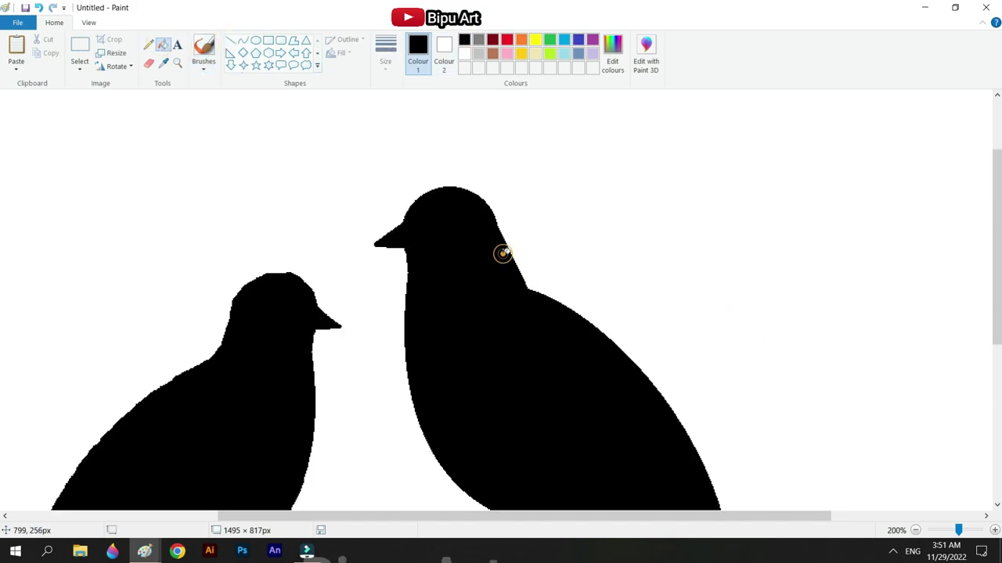
# Round off the corner between the larger bird's neck and back with a black brush.
pyautogui.click(203, 47)
pyautogui.scroll(-1, 514, 258)
pyautogui.click(511, 177)
pyautogui.scroll(-2, 673, 352)
pyautogui.keyDown('ctrl'); pyautogui.scroll(-1, 750, 440); pyautogui.keyUp('ctrl')
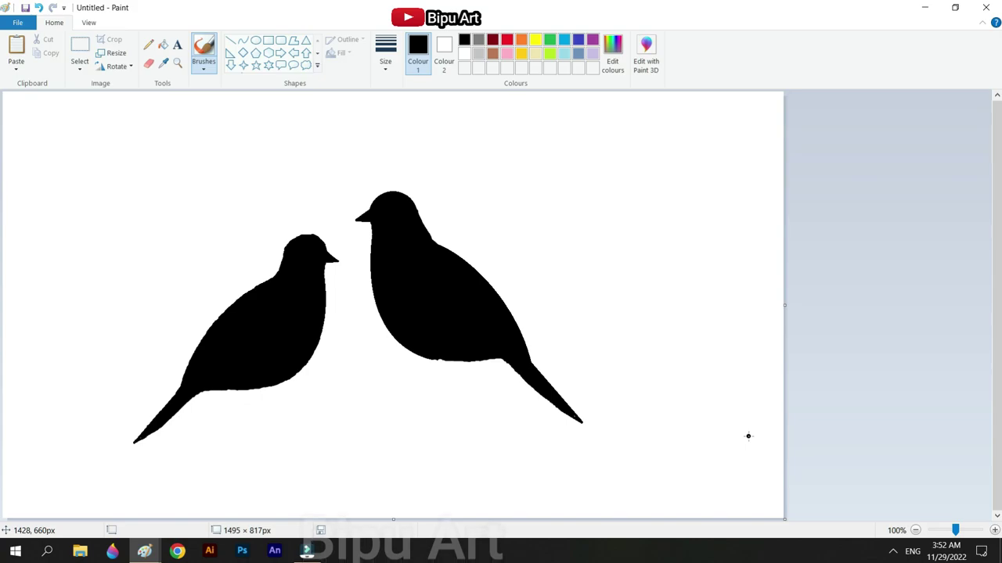
# Draw straight black lines along the smaller bird's tail to thicken it and add feather tips.
pyautogui.keyDown('ctrl'); pyautogui.scroll(1, 180, 439); pyautogui.keyUp('ctrl')
pyautogui.click(230, 40)
pyautogui.moveTo(282, 377); pyautogui.dragTo(371, 251)
pyautogui.click(374, 242)
pyautogui.scroll(2, 432, 255)
pyautogui.scroll(-1, 432, 255)
pyautogui.moveTo(346, 363)
pyautogui.mouseDown()
pyautogui.moveTo(371, 312)
pyautogui.moveTo(393, 300)
pyautogui.moveTo(412, 253)
pyautogui.mouseUp()
pyautogui.click(407, 369)
# Trim the lower back of the larger bird with a white brush and a white curve above the tail.
pyautogui.scroll(1, 407, 369)
pyautogui.hscroll(5, 512, 516)
pyautogui.scroll(-1, 511, 296)
pyautogui.scroll(1, 552, 343)
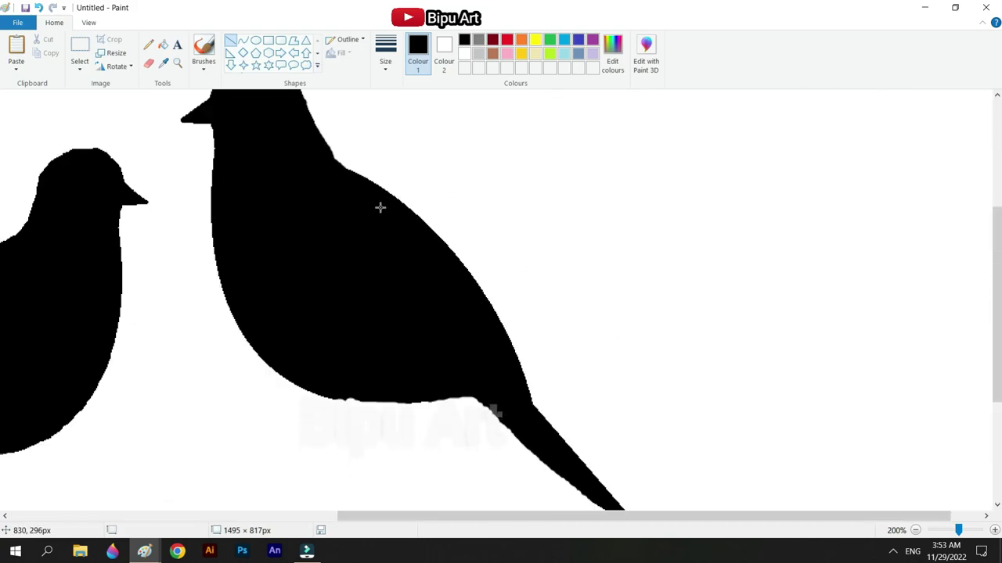
pyautogui.click(203, 47)
pyautogui.click(464, 54)
pyautogui.moveTo(510, 320); pyautogui.dragTo(534, 375)
pyautogui.click(244, 40)
pyautogui.moveTo(446, 245); pyautogui.dragTo(520, 371)
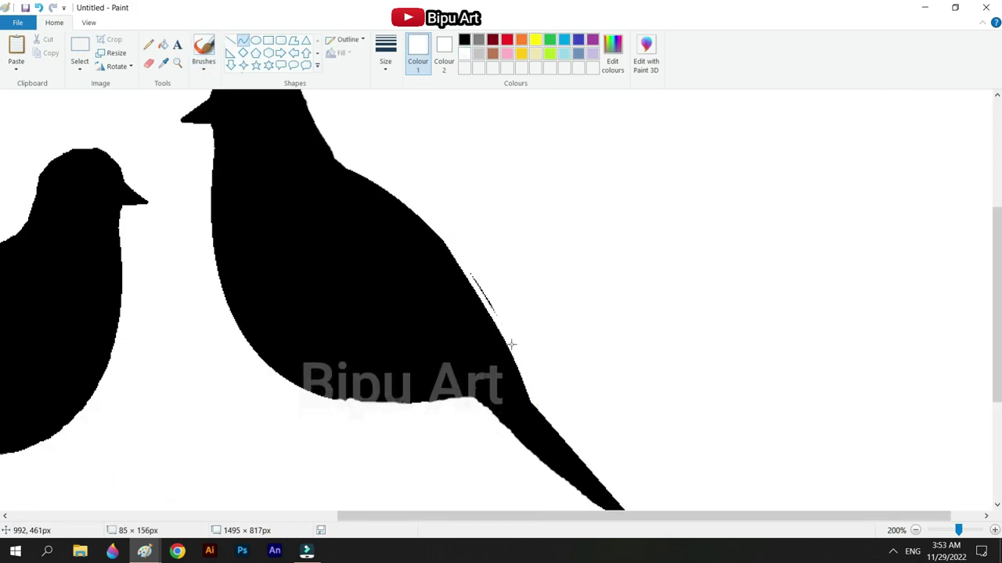
pyautogui.click(514, 344)
# Draw straight black lines along the larger bird's tail and lower back to thicken the tail and add feather tips.
pyautogui.scroll(-1, 637, 253)
pyautogui.click(915, 531)
pyautogui.click(995, 530)
pyautogui.scroll(-1, 861, 438)
pyautogui.moveTo(596, 517); pyautogui.dragTo(814, 516)
pyautogui.scroll(-2, 814, 430)
pyautogui.click(230, 40)
pyautogui.click(465, 40)
pyautogui.moveTo(668, 292); pyautogui.dragTo(700, 315)
pyautogui.moveTo(815, 417)
pyautogui.mouseDown()
pyautogui.moveTo(735, 345)
pyautogui.moveTo(756, 376)
pyautogui.mouseUp()
pyautogui.moveTo(616, 312)
pyautogui.mouseDown()
pyautogui.moveTo(691, 331)
pyautogui.moveTo(686, 345)
pyautogui.mouseUp()
pyautogui.click(662, 259)
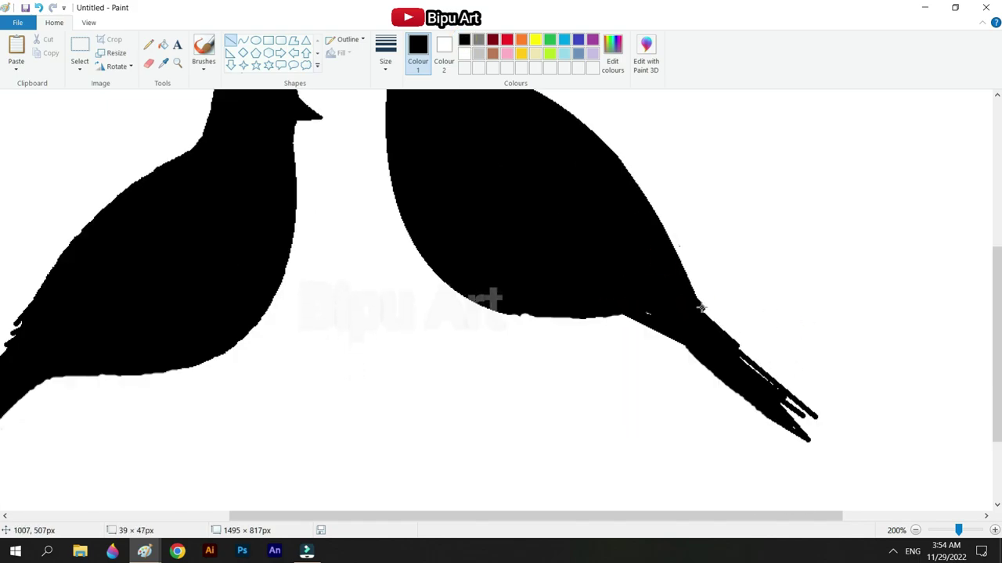
pyautogui.scroll(-1, 515, 323)
pyautogui.click(509, 324)
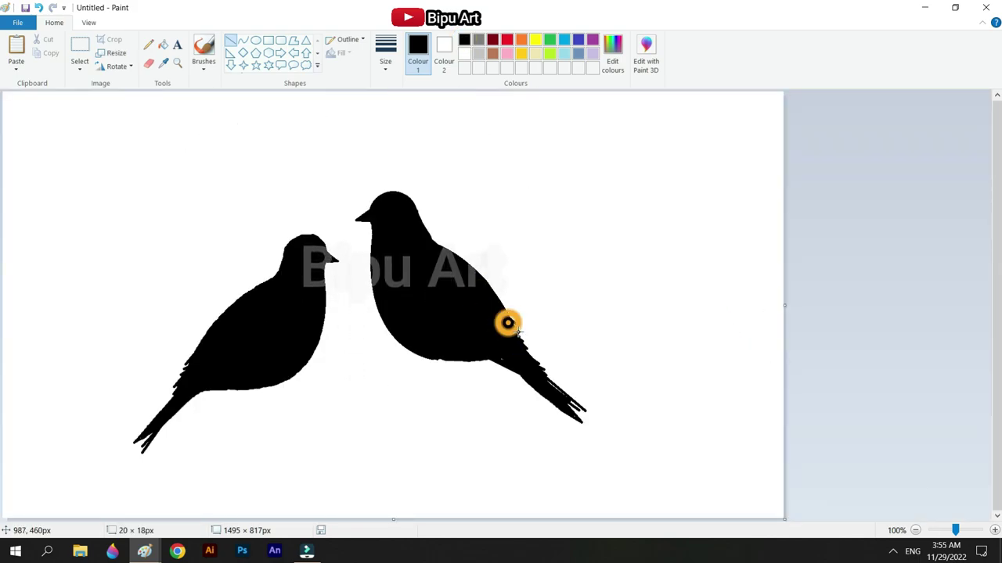
# Copy a rectangular selection enclosing both bird silhouettes.
pyautogui.click(70, 44)
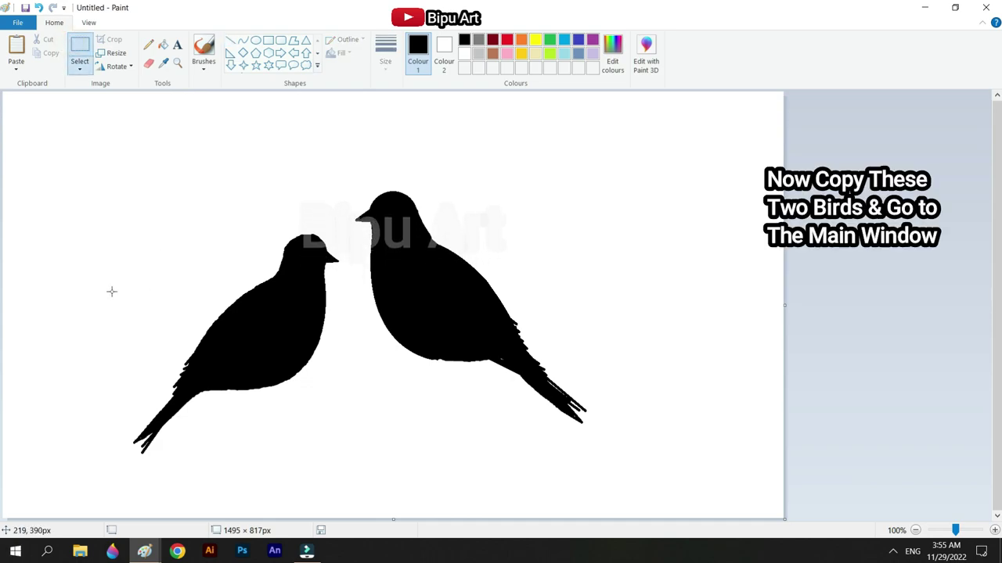
pyautogui.moveTo(85, 166); pyautogui.dragTo(630, 482)
pyautogui.rightClick(439, 305)
pyautogui.click(460, 324)
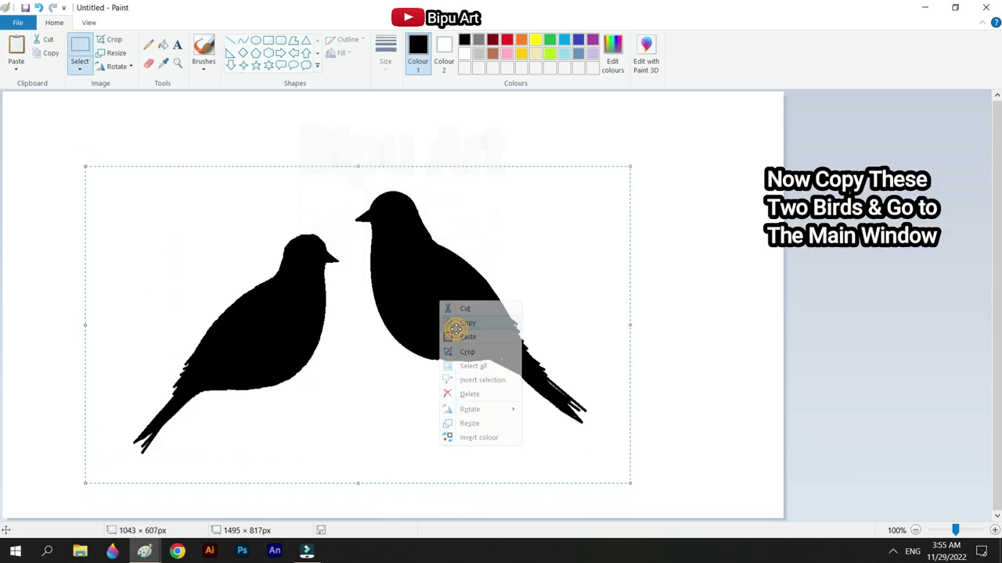
# Paste the birds as a transparent selection into the Paint window with the glowing orange background and move them over the moon.
pyautogui.moveTo(147, 552)
pyautogui.click(89, 505)
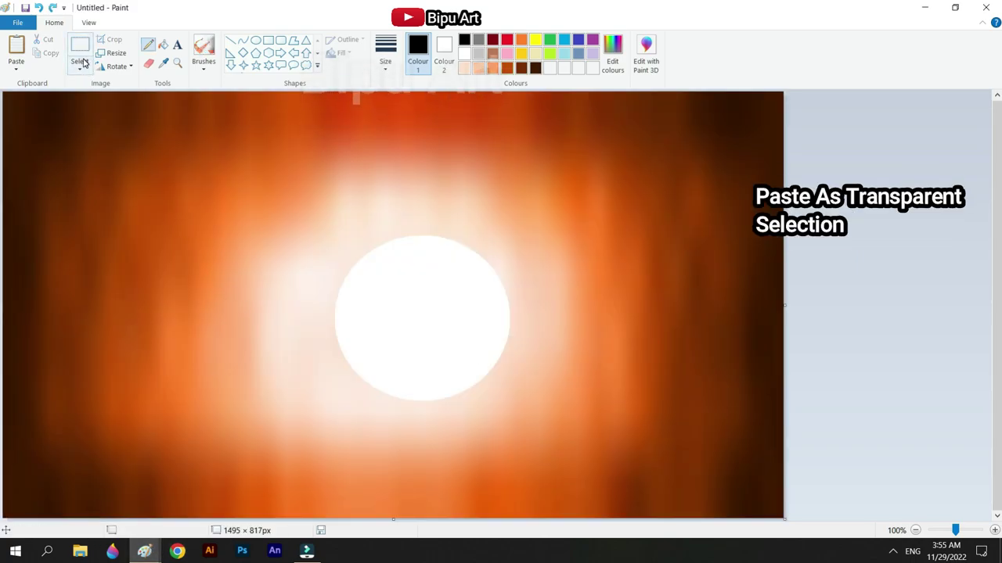
pyautogui.click(79, 67)
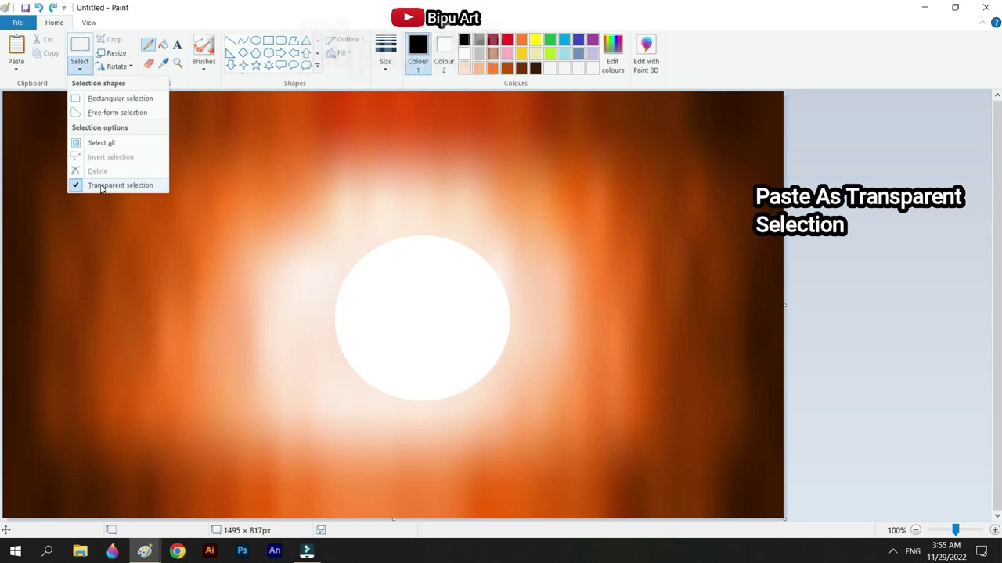
pyautogui.click(77, 51)
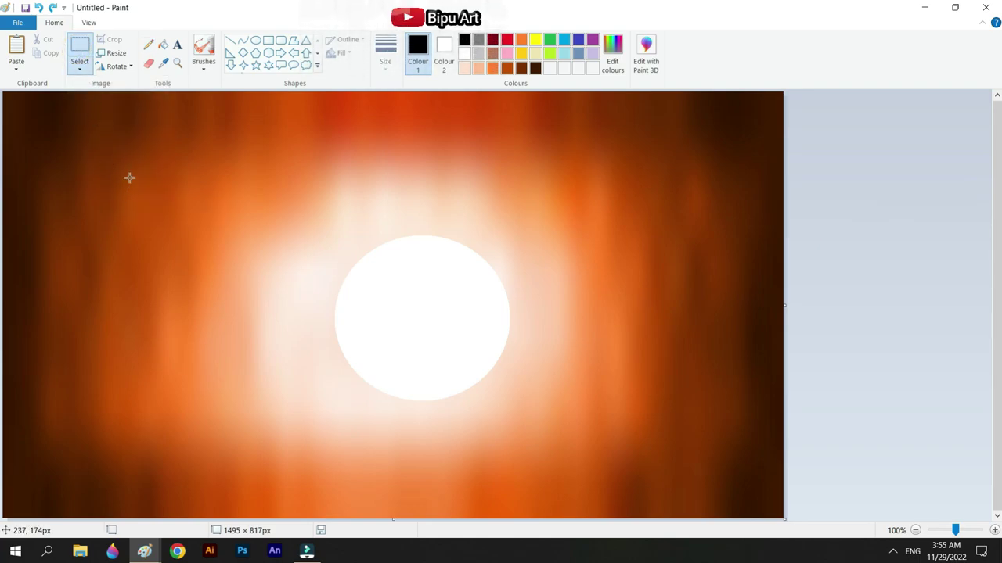
pyautogui.rightClick(141, 169)
pyautogui.click(170, 206)
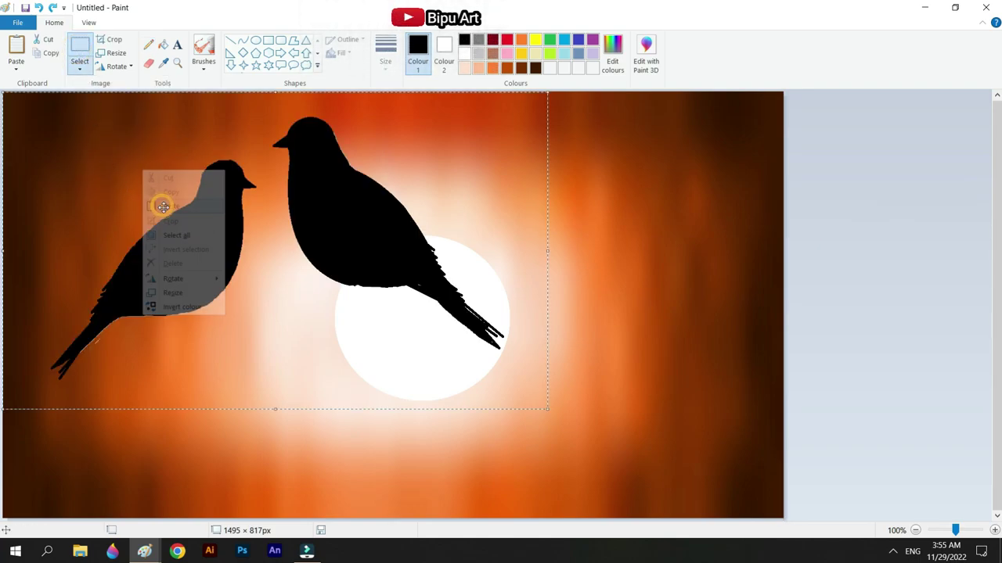
pyautogui.moveTo(210, 248); pyautogui.dragTo(342, 321)
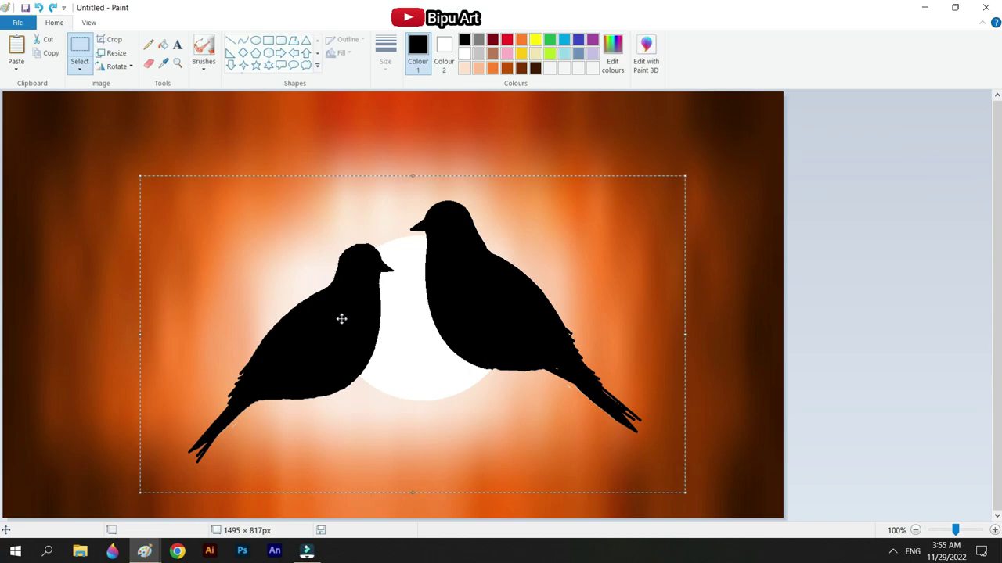
# Scale the pasted birds down slightly and place them in front of the lower half of the moon.
pyautogui.moveTo(681, 494); pyautogui.dragTo(636, 454)
pyautogui.moveTo(460, 308); pyautogui.dragTo(495, 353)
pyautogui.click(675, 171)
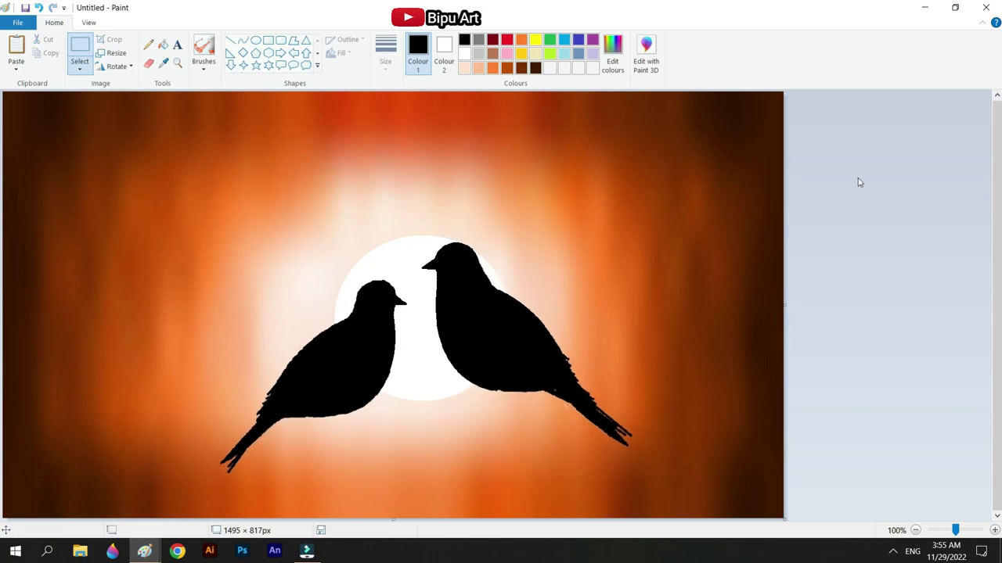
# Draw a wavy black branch under both birds with the Pencil at its thickest size, sloping down to the lower left.
pyautogui.click(148, 45)
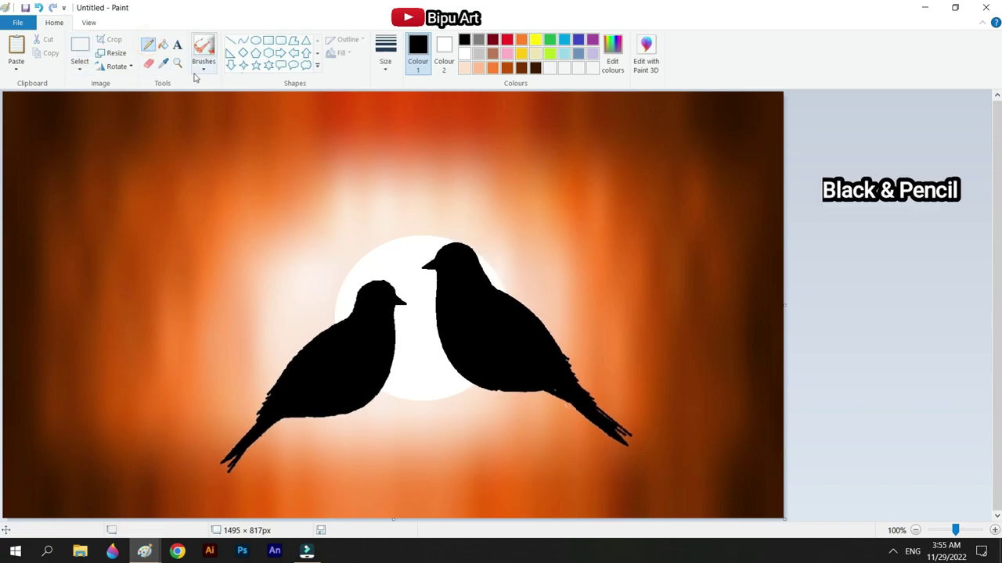
pyautogui.click(376, 71)
pyautogui.click(405, 168)
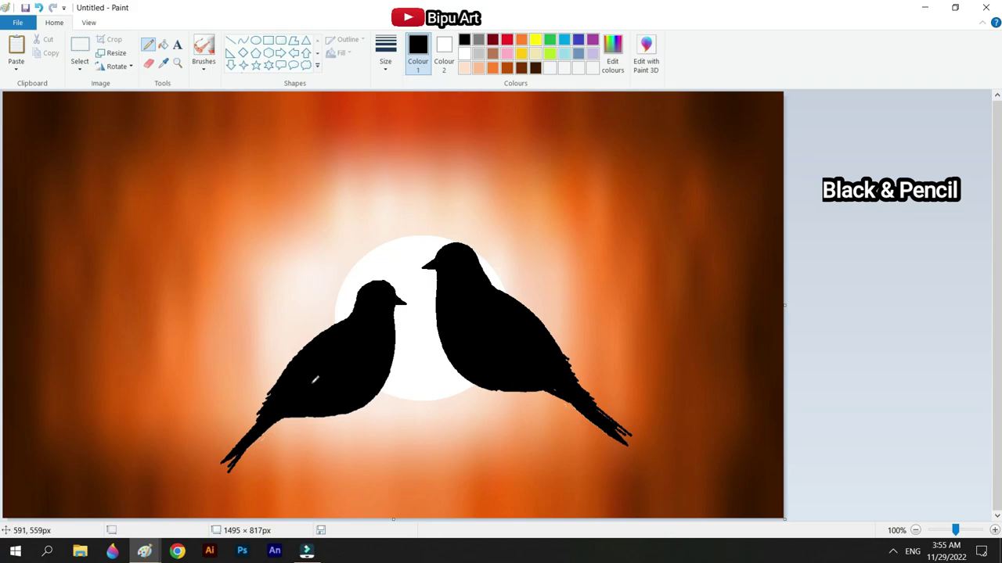
pyautogui.click(385, 55)
pyautogui.click(409, 171)
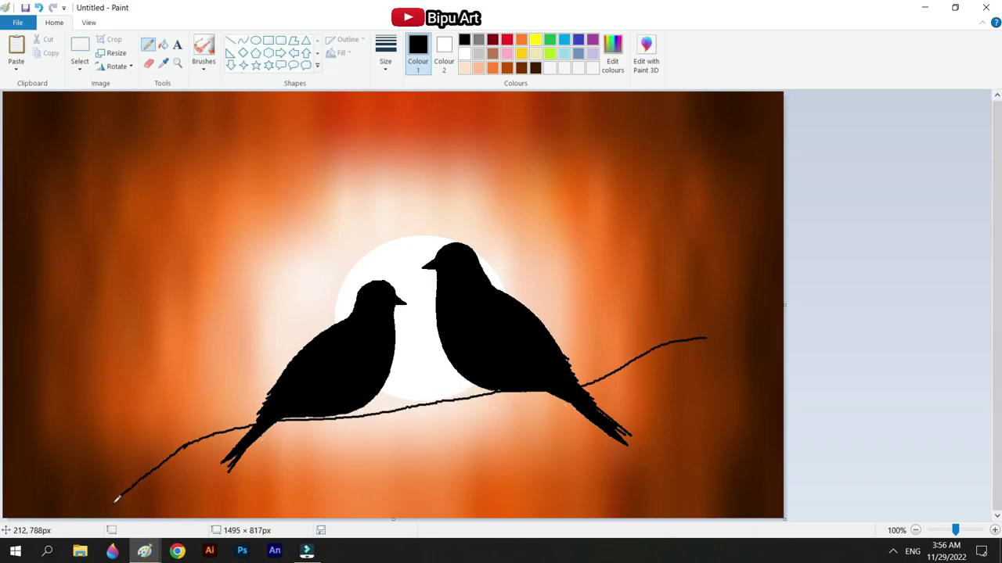
# Thicken the lower-left part of the branch up to the smaller bird's tail with a black brush.
pyautogui.click(204, 62)
pyautogui.click(201, 94)
pyautogui.click(385, 56)
pyautogui.click(416, 109)
pyautogui.moveTo(272, 423); pyautogui.dragTo(357, 422)
pyautogui.hotkey('ctrl', 'z')
pyautogui.moveTo(956, 530); pyautogui.dragTo(960, 529)
pyautogui.scroll(-6, 501, 391)
pyautogui.moveTo(263, 489)
pyautogui.mouseDown()
pyautogui.moveTo(644, 319)
pyautogui.moveTo(978, 265)
pyautogui.mouseUp()
pyautogui.moveTo(268, 444)
pyautogui.mouseDown()
pyautogui.moveTo(509, 314)
pyautogui.moveTo(665, 315)
pyautogui.mouseUp()
pyautogui.moveTo(188, 504); pyautogui.dragTo(299, 446)
# Thicken the middle part of the branch beneath the two birds with the black brush.
pyautogui.moveTo(313, 517); pyautogui.dragTo(578, 516)
pyautogui.moveTo(90, 307); pyautogui.dragTo(260, 309)
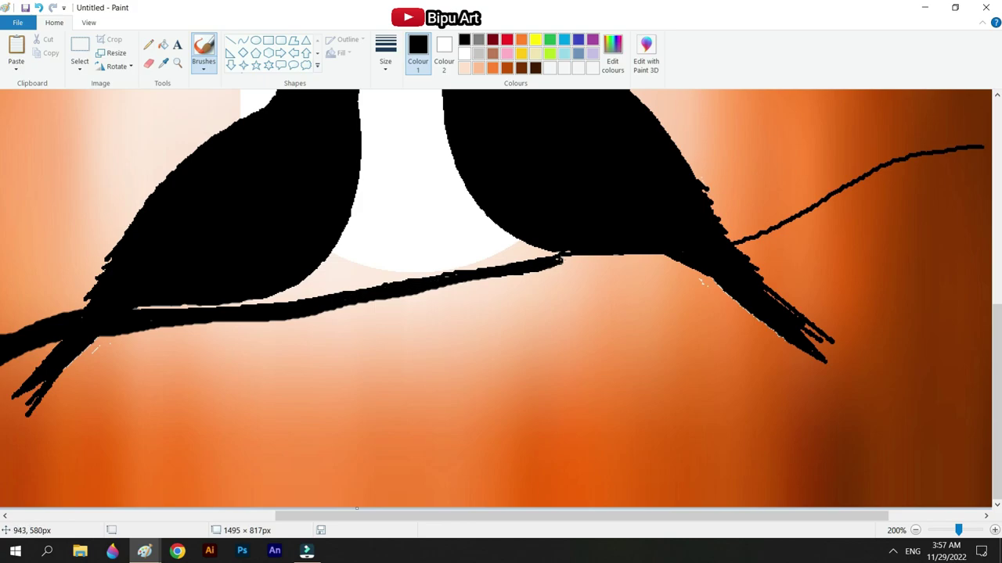
pyautogui.moveTo(553, 264); pyautogui.dragTo(610, 257)
pyautogui.click(943, 531)
pyautogui.click(958, 530)
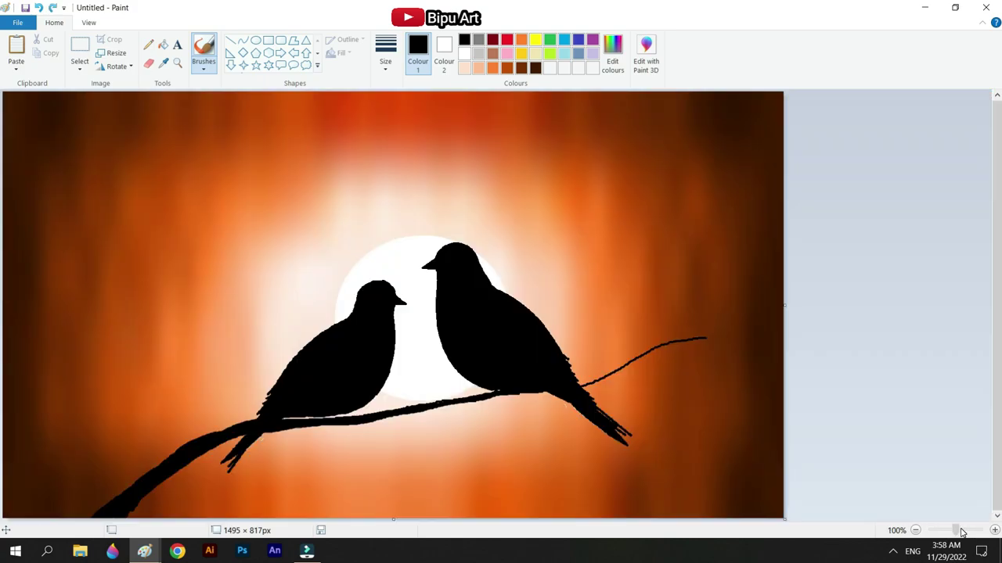
# Thicken the branch beneath the larger bird up to its tail with black brush strokes.
pyautogui.scroll(-10, 387, 345)
pyautogui.hscroll(5, 387, 344)
pyautogui.moveTo(386, 344)
pyautogui.mouseDown()
pyautogui.moveTo(559, 306)
pyautogui.moveTo(787, 276)
pyautogui.moveTo(704, 286)
pyautogui.mouseUp()
pyautogui.moveTo(592, 302); pyautogui.dragTo(616, 306)
pyautogui.moveTo(610, 516); pyautogui.dragTo(786, 517)
# Thicken the branch beyond the larger bird's tail and fork a second twig off its right end.
pyautogui.moveTo(590, 268); pyautogui.dragTo(728, 190)
pyautogui.moveTo(615, 264); pyautogui.dragTo(915, 160)
pyautogui.moveTo(658, 240); pyautogui.dragTo(747, 185)
pyautogui.moveTo(684, 229); pyautogui.dragTo(836, 198)
# Draw a wavy black twig hanging below the middle of the branch and undo the last stroke.
pyautogui.click(916, 530)
pyautogui.moveTo(364, 425); pyautogui.dragTo(477, 434)
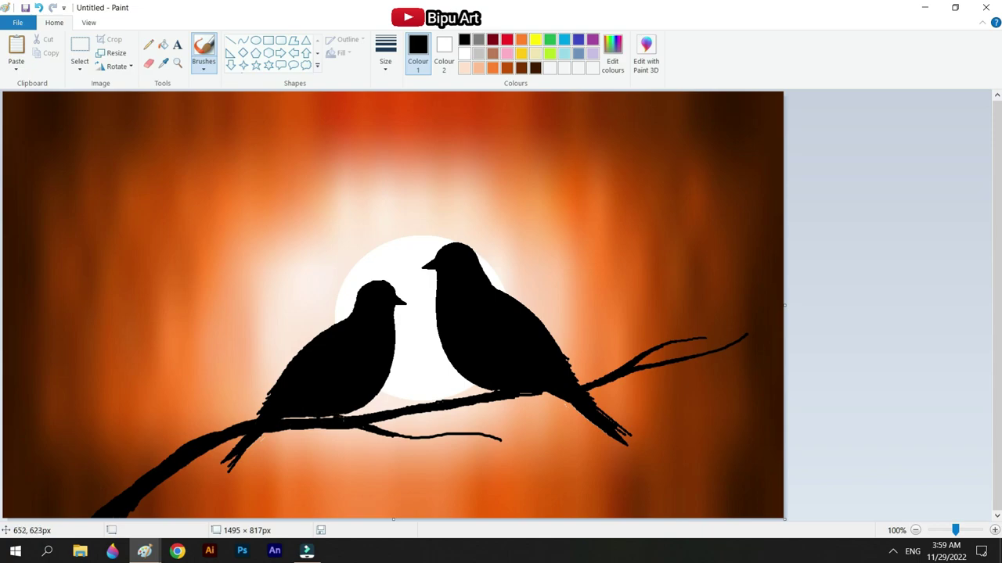
pyautogui.hotkey('ctrl', 'z')
# Draw a tall upright black branch rising from the lower-left base of the main branch, undoing the misplaced long stroke.
pyautogui.moveTo(123, 516); pyautogui.dragTo(205, 455)
pyautogui.moveTo(62, 513); pyautogui.dragTo(210, 104)
pyautogui.hotkey('ctrl', 'z')
pyautogui.moveTo(121, 498)
pyautogui.mouseDown()
pyautogui.moveTo(200, 206)
pyautogui.moveTo(147, 342)
pyautogui.moveTo(133, 482)
pyautogui.mouseUp()
pyautogui.scroll(1, 694, 426)
pyautogui.scroll(-2, 694, 426)
pyautogui.scroll(-2, 694, 426)
# Fork a side branch off the upright branch and thicken the junction and the trunk below it with black brush strokes.
pyautogui.click(385, 55)
pyautogui.click(415, 143)
pyautogui.moveTo(295, 313); pyautogui.dragTo(405, 136)
pyautogui.moveTo(298, 236); pyautogui.dragTo(296, 295)
pyautogui.moveTo(302, 281); pyautogui.dragTo(353, 220)
pyautogui.moveTo(313, 264); pyautogui.dragTo(298, 294)
pyautogui.scroll(-1, 336, 254)
pyautogui.moveTo(290, 181); pyautogui.dragTo(284, 436)
pyautogui.scroll(5, 284, 436)
pyautogui.click(943, 531)
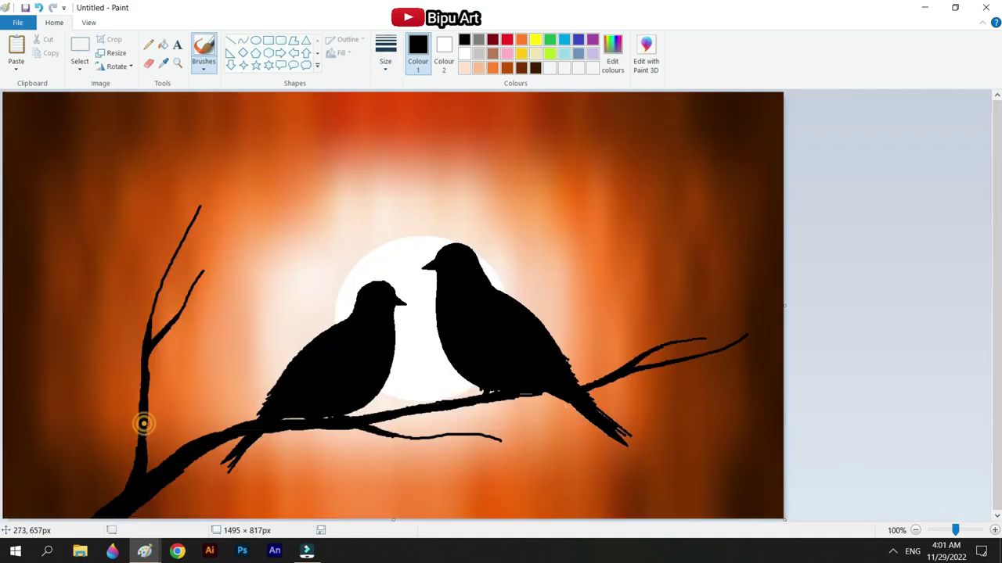
# Extend the tips of the upright branch and its side branch with small forked black twigs.
pyautogui.click(971, 531)
pyautogui.scroll(-3, 501, 300)
pyautogui.moveTo(398, 211); pyautogui.dragTo(422, 123)
pyautogui.moveTo(402, 194)
pyautogui.mouseDown()
pyautogui.moveTo(422, 123)
pyautogui.moveTo(467, 131)
pyautogui.mouseUp()
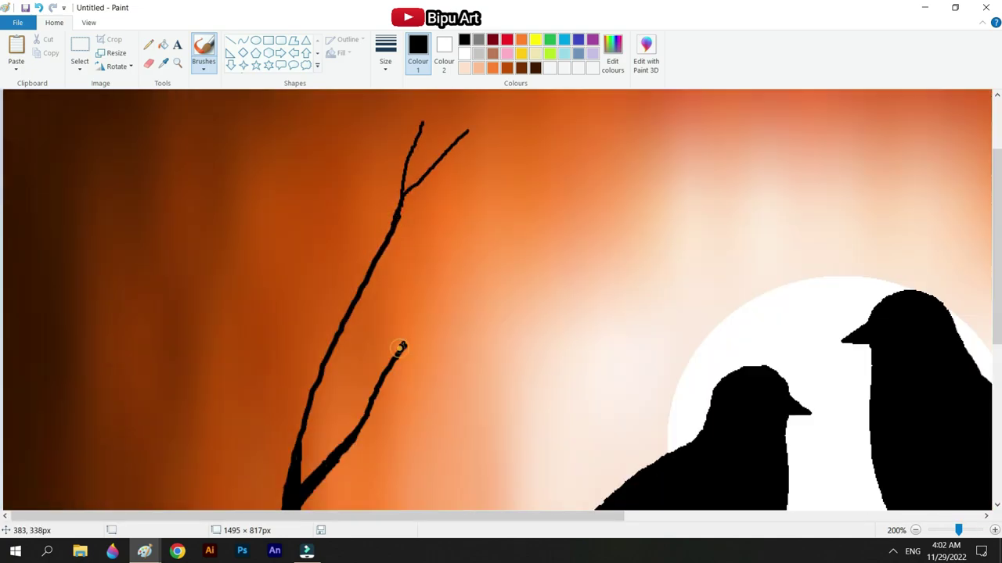
pyautogui.moveTo(404, 345); pyautogui.dragTo(446, 260)
# Add fine twigs to the ends of the upright branches with the thinnest brush size.
pyautogui.click(385, 55)
pyautogui.click(413, 89)
pyautogui.moveTo(445, 155); pyautogui.dragTo(563, 107)
pyautogui.moveTo(406, 345); pyautogui.dragTo(536, 240)
pyautogui.moveTo(405, 346); pyautogui.dragTo(439, 324)
# Draw two fine drooping twigs off the end of the twig hanging below the main branch.
pyautogui.click(936, 532)
pyautogui.moveTo(457, 436); pyautogui.dragTo(536, 470)
pyautogui.moveTo(500, 440); pyautogui.dragTo(547, 449)
pyautogui.moveTo(459, 436); pyautogui.dragTo(467, 444)
# Add a short twig on the branch between the birds and three twigs at the branch's right end.
pyautogui.moveTo(635, 356); pyautogui.dragTo(728, 276)
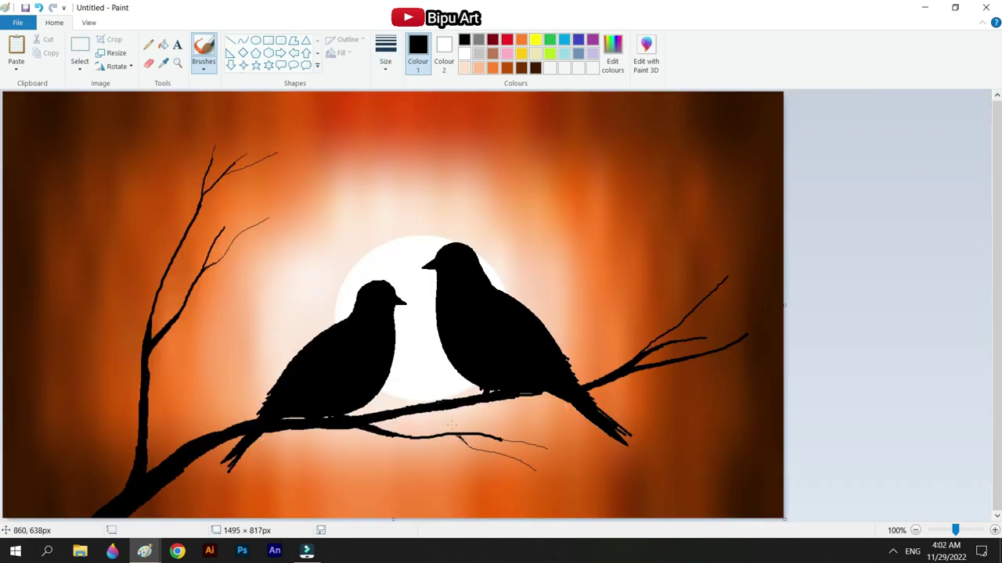
pyautogui.moveTo(407, 406); pyautogui.dragTo(421, 361)
pyautogui.moveTo(661, 341); pyautogui.dragTo(677, 233)
pyautogui.moveTo(693, 361); pyautogui.dragTo(763, 366)
# Draw a twig behind the smaller bird and a long curved branch left of the upright one, thickening both at their bases.
pyautogui.moveTo(192, 441); pyautogui.dragTo(232, 374)
pyautogui.moveTo(70, 242); pyautogui.dragTo(98, 391)
pyautogui.moveTo(137, 446)
pyautogui.mouseDown()
pyautogui.moveTo(98, 390)
pyautogui.moveTo(134, 443)
pyautogui.mouseUp()
pyautogui.moveTo(118, 419)
pyautogui.mouseDown()
pyautogui.moveTo(134, 456)
pyautogui.moveTo(120, 428)
pyautogui.mouseUp()
pyautogui.hotkey('ctrl', 'z')
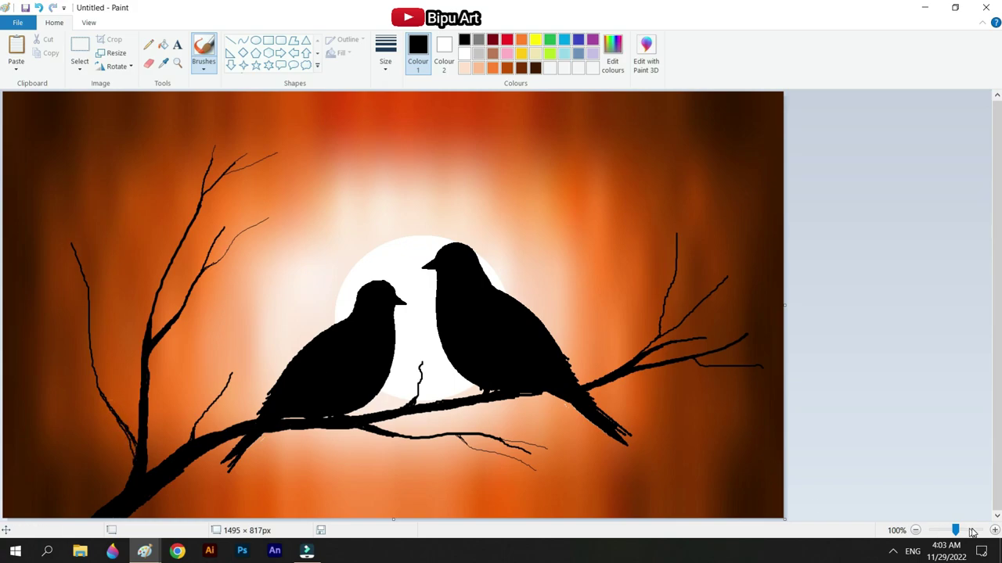
pyautogui.scroll(2, 126, 435)
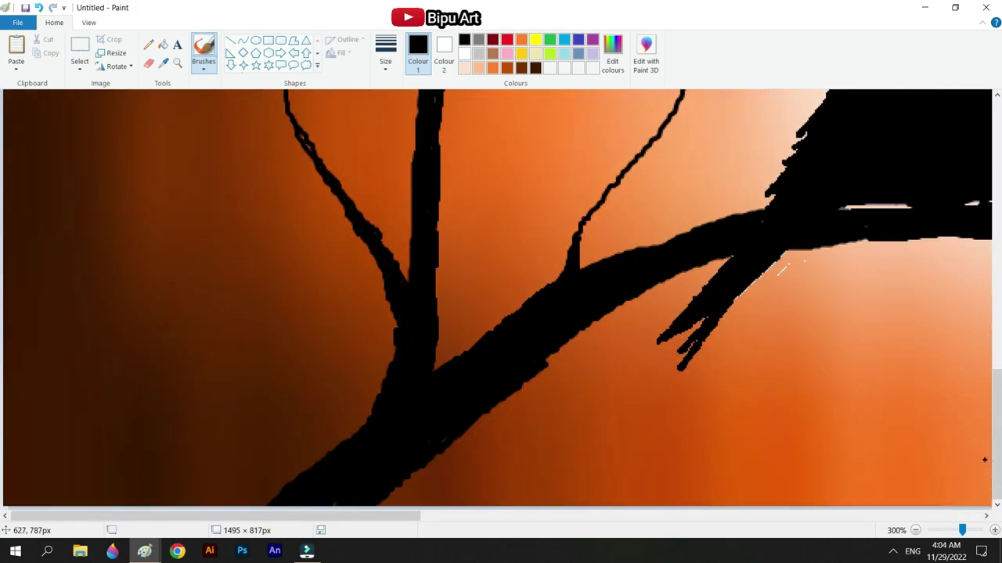
pyautogui.scroll(-2, 731, 397)
# Add fine twigs to the far-left branch, the upright branch and the twig behind the smaller bird with the thinnest brush size.
pyautogui.click(385, 55)
pyautogui.click(405, 88)
pyautogui.moveTo(90, 305)
pyautogui.mouseDown()
pyautogui.moveTo(103, 229)
pyautogui.moveTo(71, 188)
pyautogui.mouseUp()
pyautogui.moveTo(94, 358); pyautogui.dragTo(124, 253)
pyautogui.moveTo(165, 270); pyautogui.dragTo(165, 153)
pyautogui.moveTo(232, 372); pyautogui.dragTo(247, 319)
pyautogui.moveTo(235, 356); pyautogui.dragTo(264, 299)
# Draw three fine twigs off the branches at the right end, two rising and one drooping.
pyautogui.moveTo(687, 250); pyautogui.dragTo(697, 170)
pyautogui.moveTo(696, 305); pyautogui.dragTo(734, 229)
pyautogui.moveTo(670, 366); pyautogui.dragTo(743, 401)
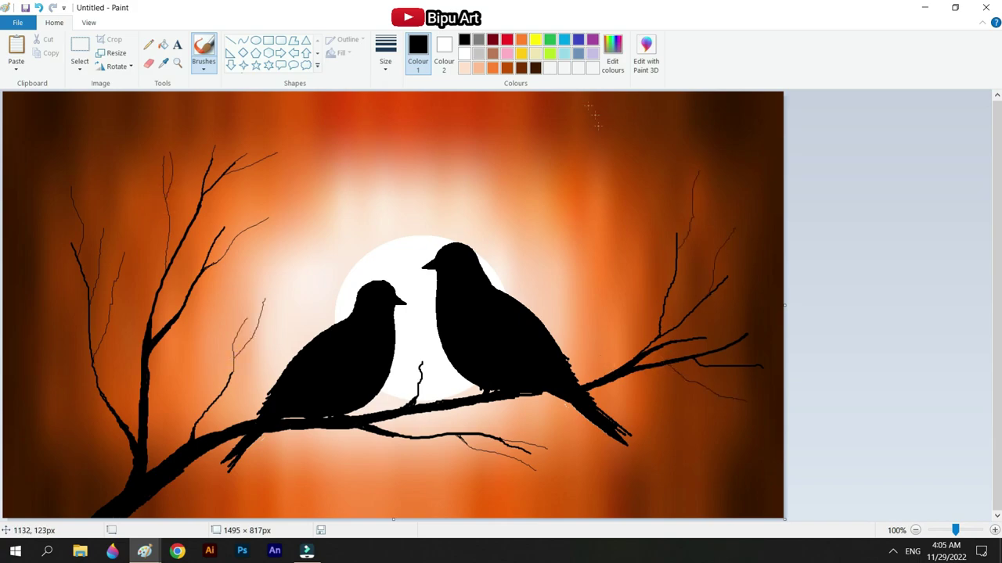
# Dot black leaf buds around the top twigs of the upright branch with the Pencil at its thickest size.
pyautogui.click(149, 45)
pyautogui.click(385, 62)
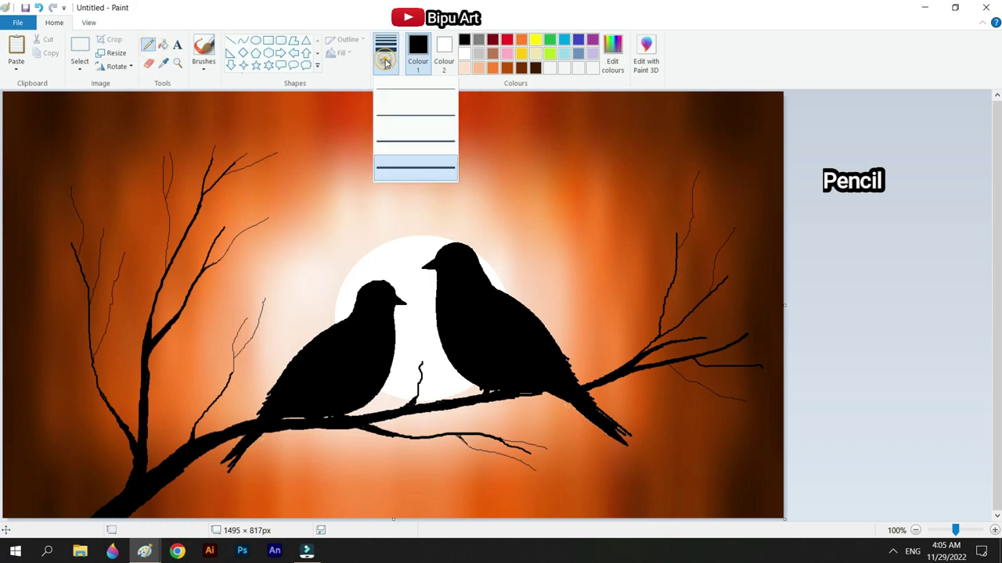
pyautogui.click(399, 167)
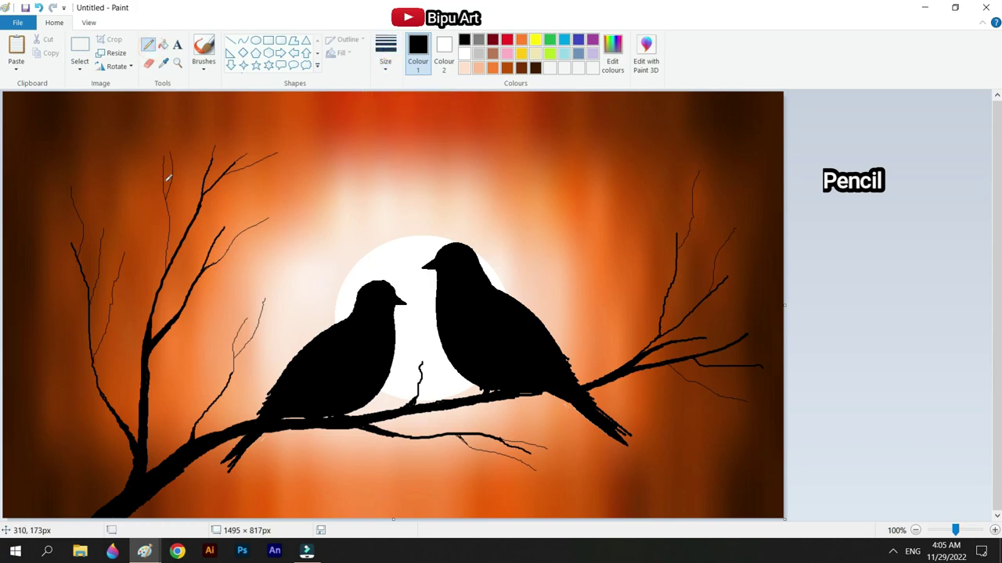
pyautogui.click(209, 138)
pyautogui.click(222, 137)
pyautogui.click(219, 143)
pyautogui.click(224, 148)
pyautogui.click(207, 152)
pyautogui.click(207, 158)
pyautogui.click(198, 167)
pyautogui.click(219, 158)
pyautogui.click(212, 149)
pyautogui.click(227, 124)
pyautogui.click(207, 139)
pyautogui.click(245, 148)
pyautogui.click(263, 133)
pyautogui.click(277, 153)
pyautogui.click(295, 138)
pyautogui.click(308, 124)
pyautogui.click(158, 166)
pyautogui.click(165, 140)
pyautogui.click(156, 139)
pyautogui.click(155, 187)
# Scatter black leaf buds along the upright branch's lower side twigs, out past their tips.
pyautogui.click(220, 231)
pyautogui.click(239, 192)
pyautogui.click(259, 220)
pyautogui.click(259, 213)
pyautogui.click(280, 197)
pyautogui.click(291, 204)
# Cover the far-left branch's tip and its fine twigs with clusters of black leaf buds.
pyautogui.click(68, 244)
pyautogui.click(56, 227)
pyautogui.click(70, 210)
pyautogui.click(78, 200)
pyautogui.click(70, 187)
pyautogui.click(67, 174)
pyautogui.click(119, 271)
pyautogui.click(123, 256)
pyautogui.click(129, 234)
pyautogui.click(62, 196)
pyautogui.click(66, 160)
pyautogui.click(46, 245)
# Dot black leaf buds up the thin twigs behind the smaller bird.
pyautogui.click(237, 338)
pyautogui.click(247, 317)
pyautogui.click(262, 313)
pyautogui.click(266, 293)
pyautogui.click(277, 279)
# Add black leaf buds to the rising twigs at the main branch's right end.
pyautogui.click(679, 231)
pyautogui.click(682, 219)
pyautogui.click(696, 178)
pyautogui.click(714, 329)
pyautogui.click(727, 283)
pyautogui.click(736, 270)
pyautogui.click(725, 240)
# Fill out the right-end twigs, including the drooping one, with smaller black dots using the second-thinnest Pencil size.
pyautogui.click(386, 54)
pyautogui.click(400, 109)
pyautogui.click(664, 197)
pyautogui.click(657, 180)
pyautogui.click(698, 140)
pyautogui.click(754, 201)
pyautogui.click(756, 195)
pyautogui.click(683, 270)
pyautogui.click(733, 311)
pyautogui.click(721, 399)
# Scatter small black dots around the leaf clusters of the upright branch and the twigs behind the smaller bird.
pyautogui.click(173, 133)
pyautogui.click(165, 123)
pyautogui.click(233, 121)
pyautogui.click(304, 136)
pyautogui.click(306, 123)
pyautogui.click(310, 112)
pyautogui.click(242, 197)
pyautogui.click(251, 180)
pyautogui.click(304, 190)
pyautogui.click(318, 173)
pyautogui.click(277, 274)
pyautogui.click(243, 292)
# Add small dots around the tallest right-end twig and thicken the base of the rising twig there.
pyautogui.click(688, 194)
pyautogui.click(696, 191)
pyautogui.click(704, 159)
pyautogui.moveTo(659, 340)
pyautogui.mouseDown()
pyautogui.moveTo(672, 328)
pyautogui.moveTo(664, 315)
pyautogui.mouseUp()
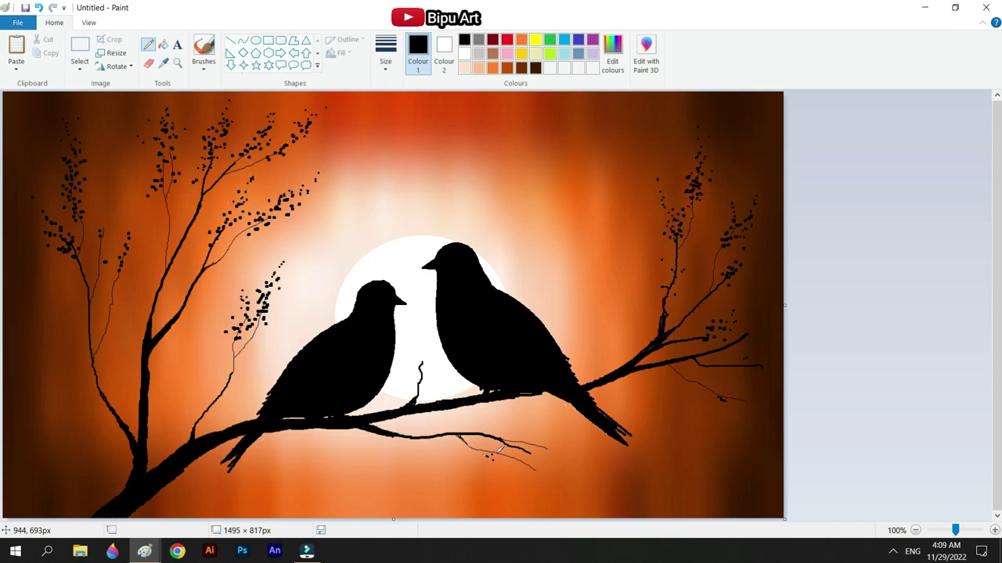
pyautogui.click(418, 362)
pyautogui.click(428, 368)
pyautogui.click(401, 366)
pyautogui.click(417, 352)
pyautogui.click(411, 342)
pyautogui.click(417, 321)
pyautogui.click(433, 364)
pyautogui.click(419, 334)
pyautogui.click(413, 324)
pyautogui.hotkey('ctrl', 'z')
pyautogui.hotkey('ctrl', 'z')
pyautogui.hotkey('ctrl', 'z')
pyautogui.hotkey('ctrl', 'z')
pyautogui.hotkey('ctrl', 'z')
pyautogui.hotkey('ctrl', 'z')
# Clean up the tip of the short twig between the birds with white and the Eraser.
pyautogui.click(465, 54)
pyautogui.click(410, 359)
pyautogui.click(149, 64)
pyautogui.moveTo(401, 366); pyautogui.dragTo(434, 368)
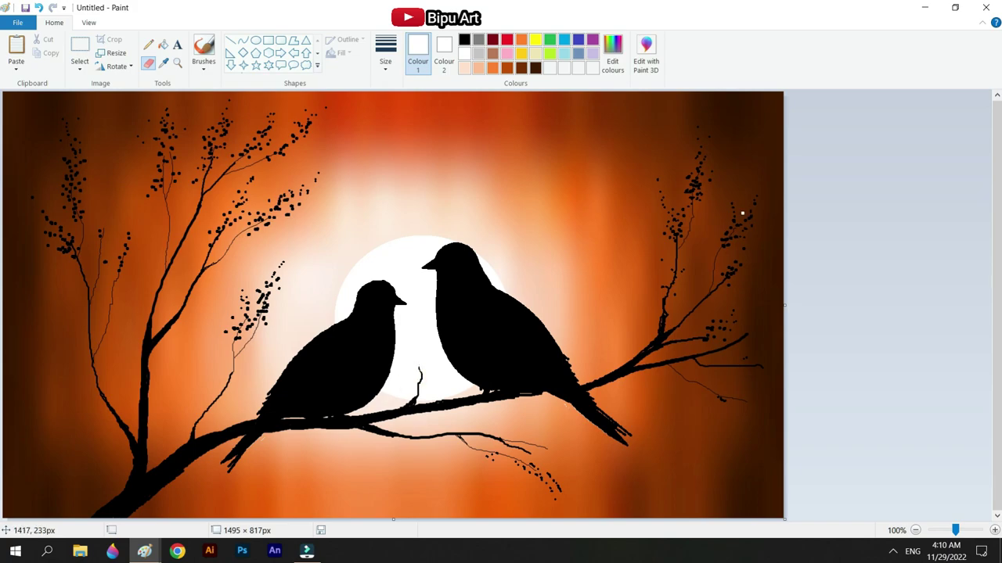
# Thicken the drooping right-end twig in black with the Pencil and draw small twigs off the main branch's right tip.
pyautogui.click(464, 39)
pyautogui.click(148, 44)
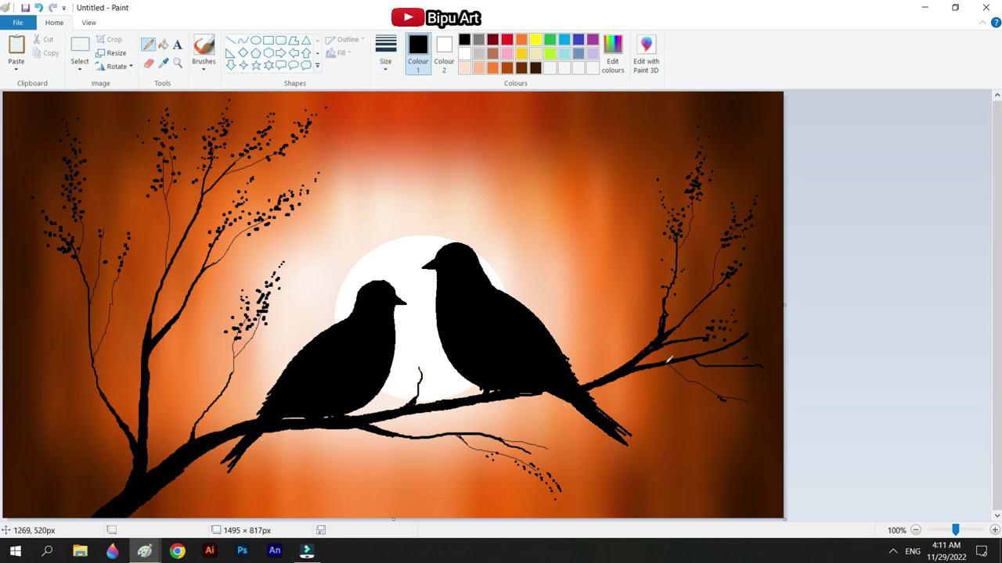
pyautogui.moveTo(686, 382); pyautogui.dragTo(695, 382)
pyautogui.click(727, 401)
pyautogui.click(732, 400)
pyautogui.moveTo(749, 333); pyautogui.dragTo(760, 294)
pyautogui.moveTo(751, 310); pyautogui.dragTo(763, 306)
# Paint over the heavy dots on the drooping right-end twig with the sampled background brown at the thinnest Pencil size.
pyautogui.click(385, 54)
pyautogui.click(415, 93)
pyautogui.click(163, 63)
pyautogui.click(715, 400)
pyautogui.click(148, 63)
pyautogui.click(148, 44)
pyautogui.moveTo(725, 400); pyautogui.dragTo(720, 402)
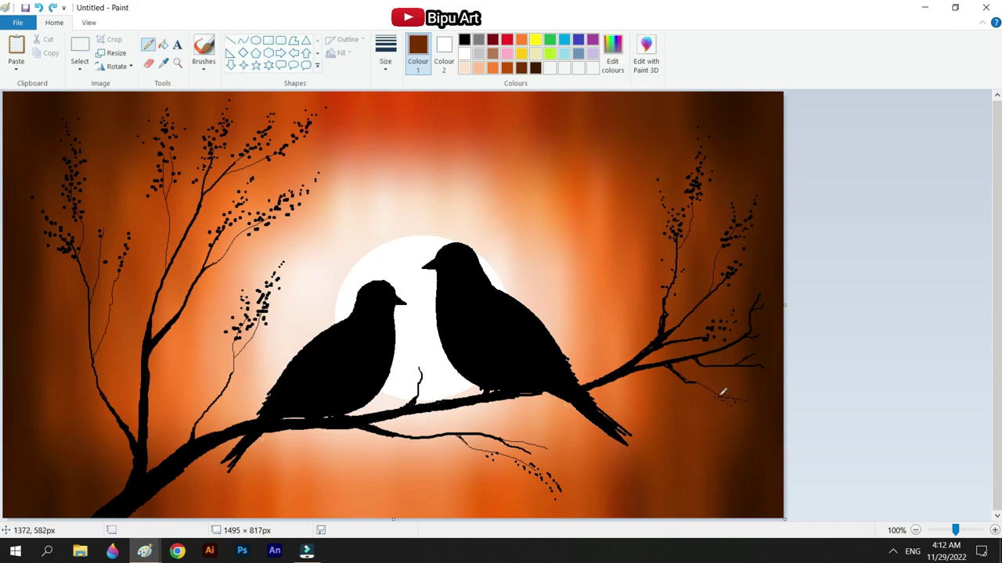
# Dot tiny white stars across the upper sky above the larger bird with the Pencil.
pyautogui.click(464, 53)
pyautogui.click(644, 119)
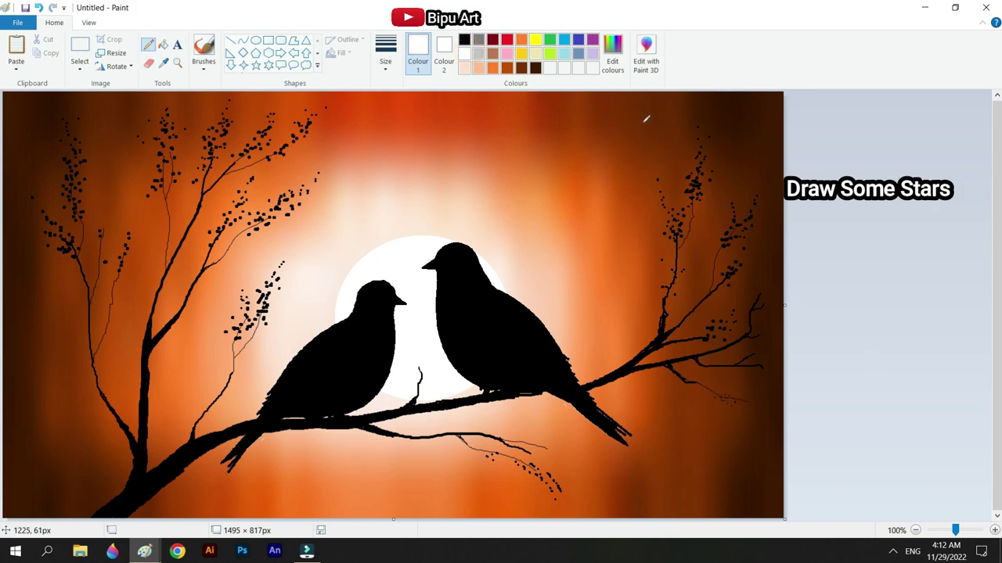
pyautogui.click(611, 112)
pyautogui.click(628, 139)
pyautogui.click(608, 137)
pyautogui.click(614, 131)
pyautogui.click(614, 125)
pyautogui.click(624, 116)
pyautogui.click(637, 118)
pyautogui.click(643, 105)
pyautogui.click(655, 151)
pyautogui.click(638, 150)
pyautogui.click(543, 143)
pyautogui.click(502, 118)
# Scatter larger white stars down the left side and along the lower edge using the third Pencil size.
pyautogui.click(386, 56)
pyautogui.click(398, 141)
pyautogui.click(110, 139)
pyautogui.click(34, 112)
pyautogui.click(25, 264)
pyautogui.click(48, 282)
pyautogui.click(75, 293)
pyautogui.click(41, 401)
pyautogui.click(195, 490)
pyautogui.click(261, 487)
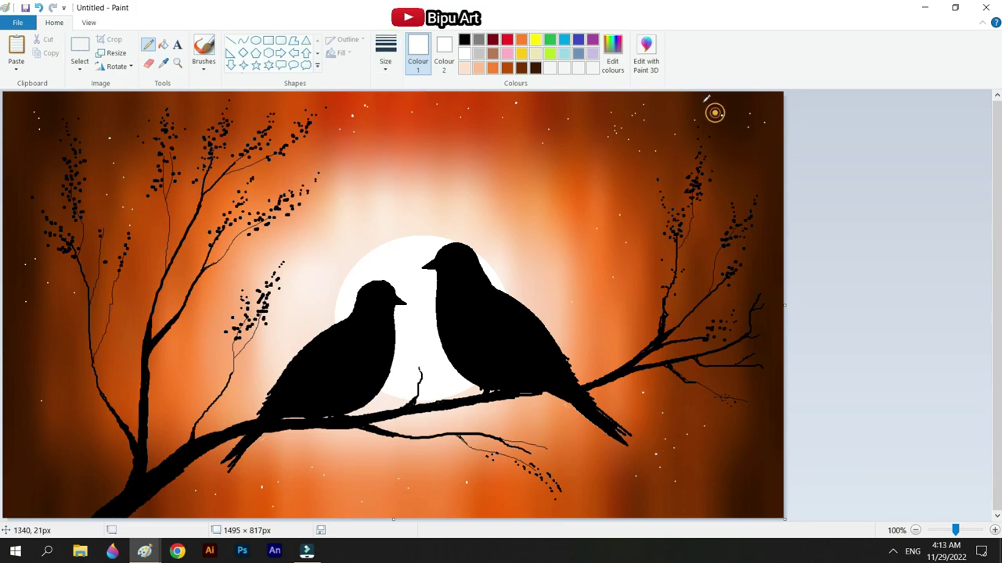
# Dot more small white stars down the left side of the sky and one to the right of the larger bird.
pyautogui.click(16, 383)
pyautogui.click(40, 340)
pyautogui.click(144, 276)
pyautogui.click(118, 166)
pyautogui.click(42, 114)
pyautogui.click(71, 98)
pyautogui.click(121, 120)
pyautogui.click(598, 198)
# Draw solid-filled white four-point stars across the upper sky, above the moon's left side, and down the right side of the scene.
pyautogui.click(243, 66)
pyautogui.click(343, 53)
pyautogui.click(351, 79)
pyautogui.moveTo(371, 128); pyautogui.dragTo(383, 139)
pyautogui.moveTo(542, 129); pyautogui.dragTo(552, 138)
pyautogui.moveTo(606, 223); pyautogui.dragTo(617, 235)
pyautogui.moveTo(712, 436); pyautogui.dragTo(721, 447)
pyautogui.moveTo(379, 201); pyautogui.dragTo(387, 209)
pyautogui.moveTo(298, 243); pyautogui.dragTo(313, 258)
# Add solid white four-point stars between the left branches, near the lower-left edge and along the sky below the birds' branch.
pyautogui.moveTo(184, 316); pyautogui.dragTo(194, 325)
pyautogui.moveTo(54, 399); pyautogui.dragTo(68, 414)
pyautogui.moveTo(196, 501); pyautogui.dragTo(203, 509)
pyautogui.moveTo(298, 481); pyautogui.dragTo(306, 491)
pyautogui.moveTo(418, 473); pyautogui.dragTo(424, 480)
pyautogui.moveTo(595, 462); pyautogui.dragTo(602, 468)
# Sign the painting with the white text "Bipu Art" in its lower-right corner.
pyautogui.click(178, 45)
pyautogui.click(697, 498)
pyautogui.write('Bipu Art')
pyautogui.moveTo(695, 494); pyautogui.dragTo(734, 499)
pyautogui.click(844, 485)
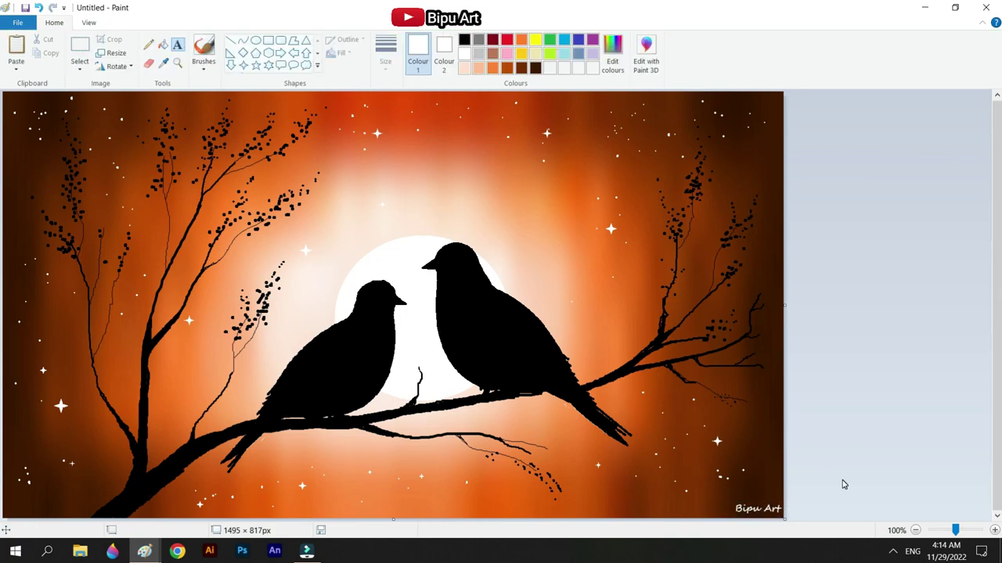